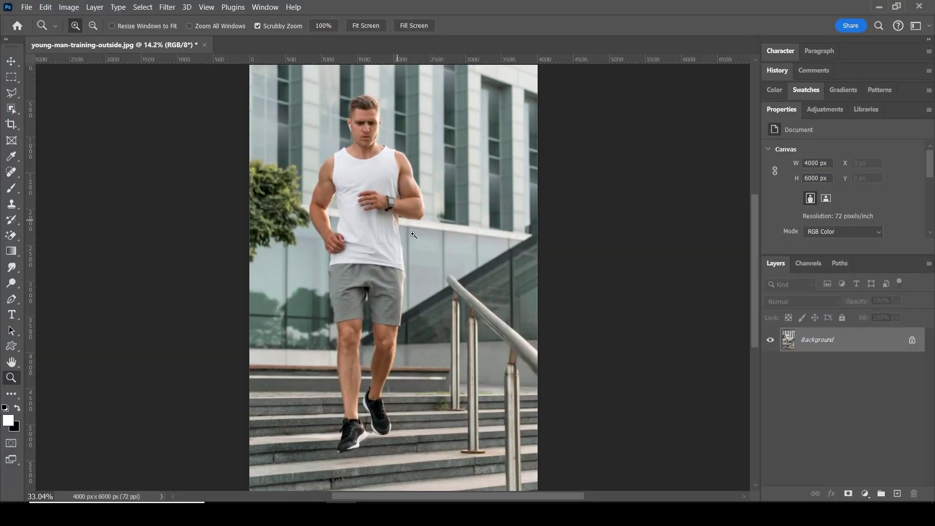
# Step: Fit the stairs photo on screen and duplicate it onto a new Layer 1
pyautogui.moveTo(390, 234); pyautogui.dragTo(412, 234)
pyautogui.rightClick(396, 189)
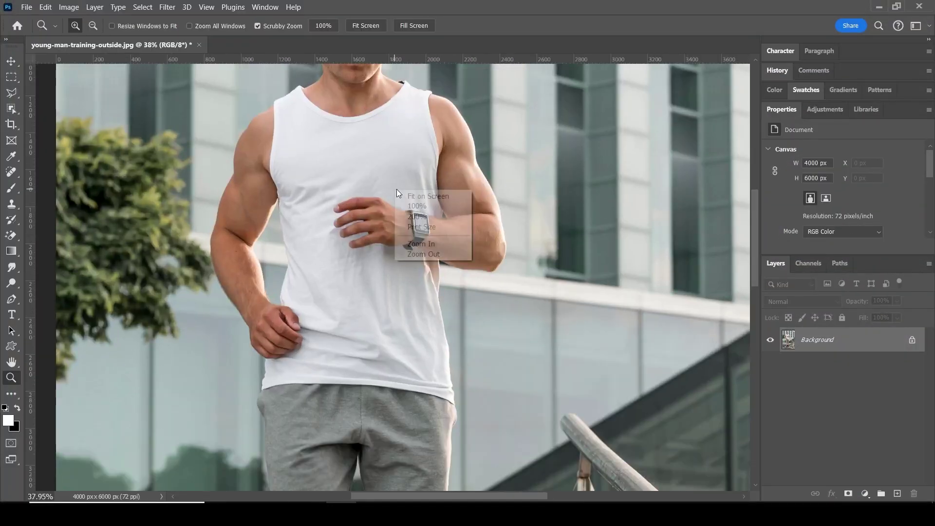
pyautogui.click(408, 196)
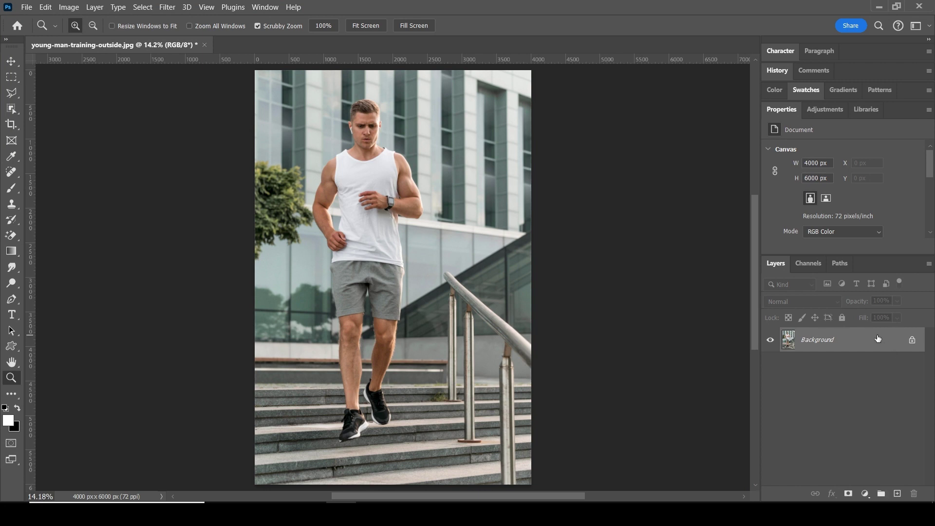
pyautogui.click(95, 7)
pyautogui.moveTo(146, 19)
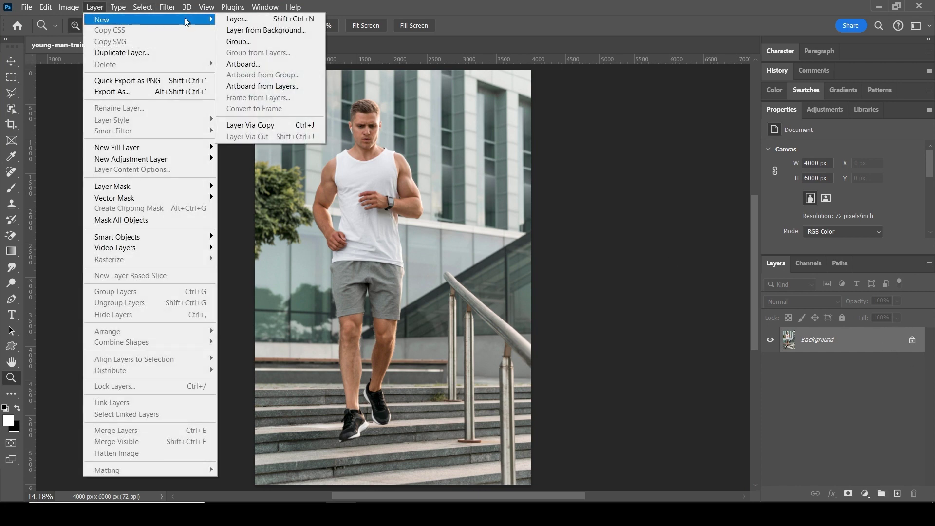
pyautogui.click(307, 125)
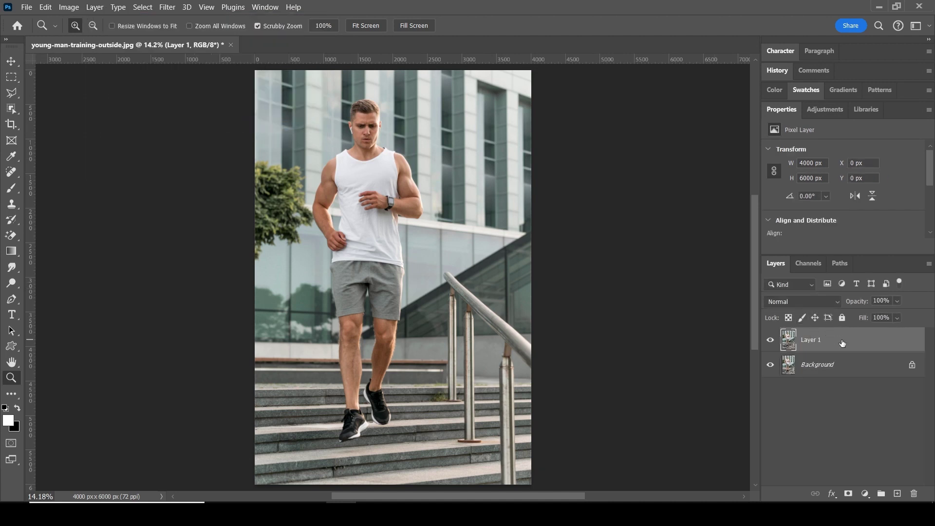
# Step: Select the running man with Select Subject and zoom in on his torso
pyautogui.scroll(-3, 894, 221)
pyautogui.scroll(-3, 894, 222)
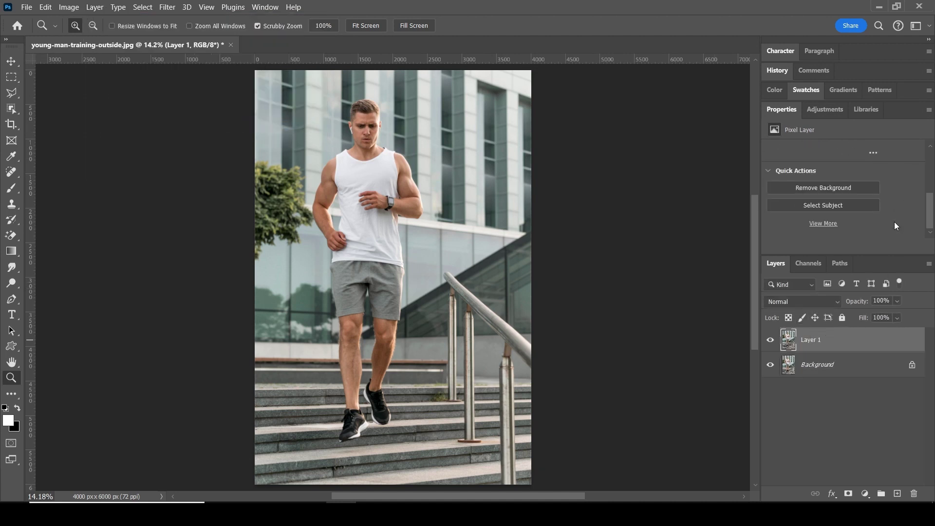
pyautogui.click(833, 205)
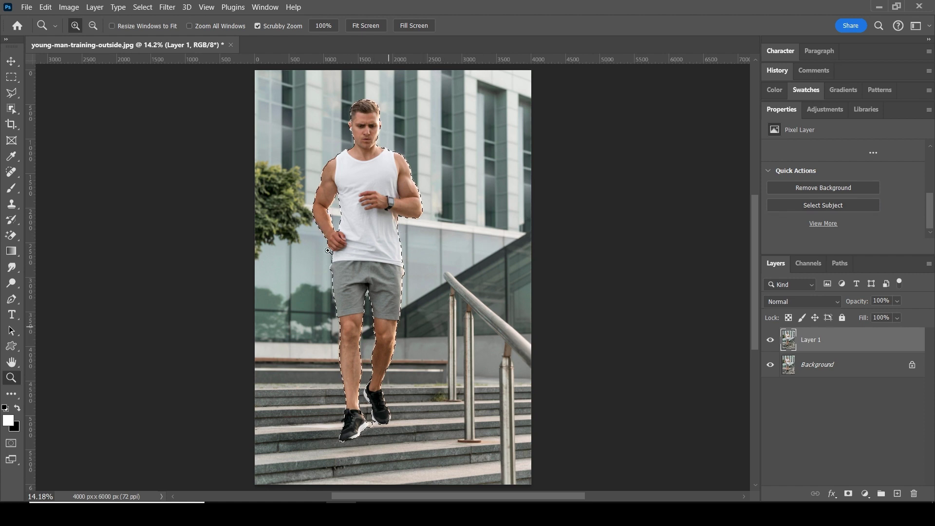
pyautogui.moveTo(337, 207)
pyautogui.mouseDown()
pyautogui.moveTo(450, 301)
pyautogui.moveTo(426, 289)
pyautogui.mouseUp()
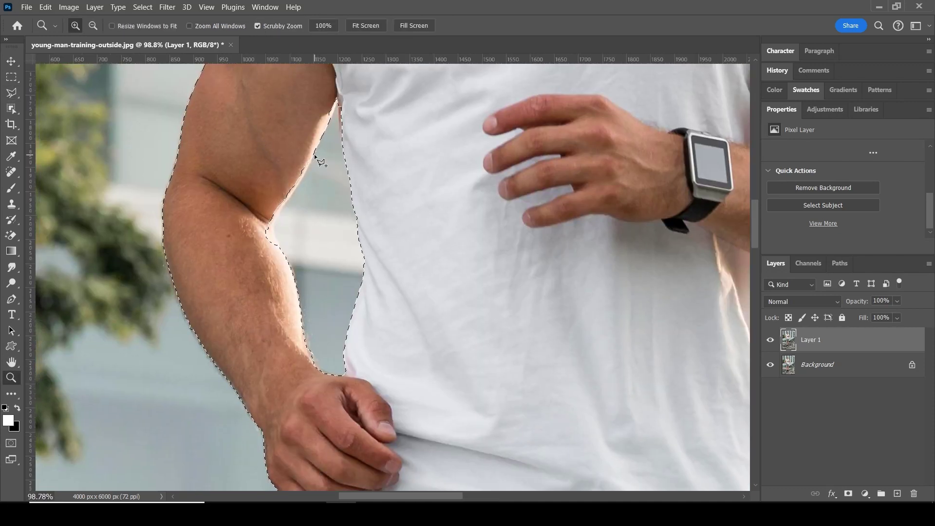
pyautogui.press('l')
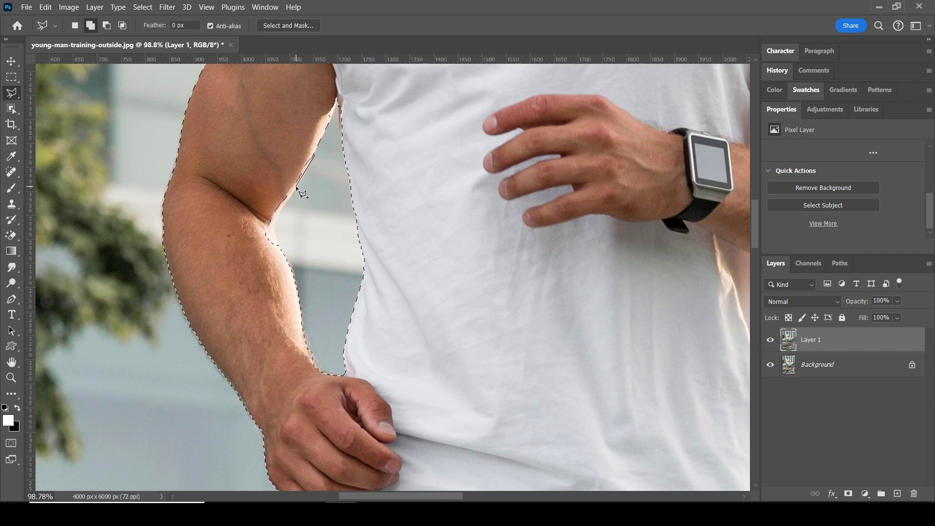
pyautogui.click(274, 222)
pyautogui.click(342, 101)
pyautogui.press('Escape')
pyautogui.press('z')
pyautogui.rightClick(385, 155)
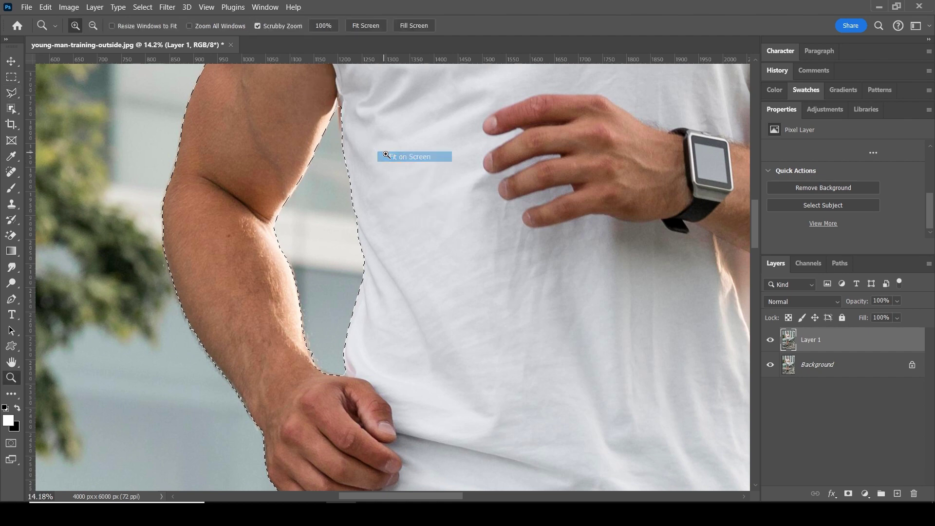
pyautogui.click(407, 156)
pyautogui.moveTo(391, 197); pyautogui.dragTo(194, 88)
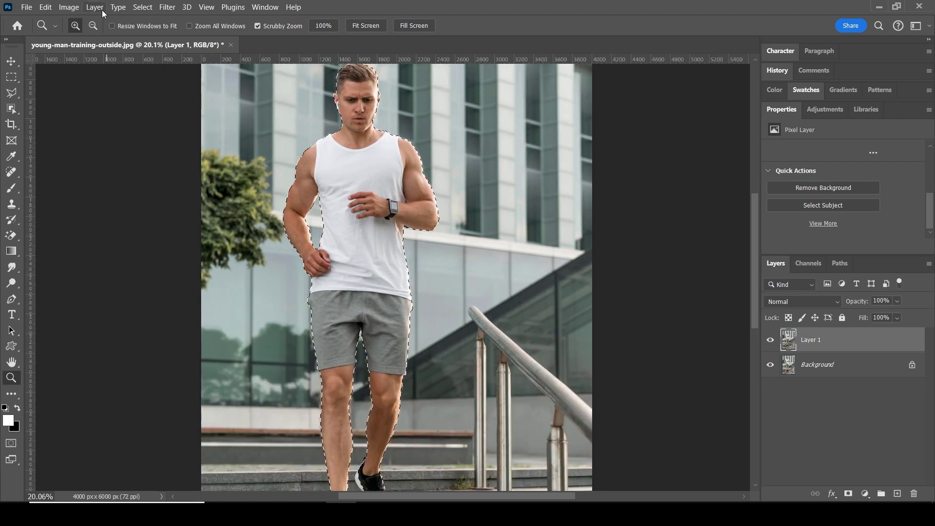
# Step: Copy the man to Layer 2, reload its pixels as a selection, and activate Layer 1
pyautogui.click(95, 8)
pyautogui.moveTo(117, 19)
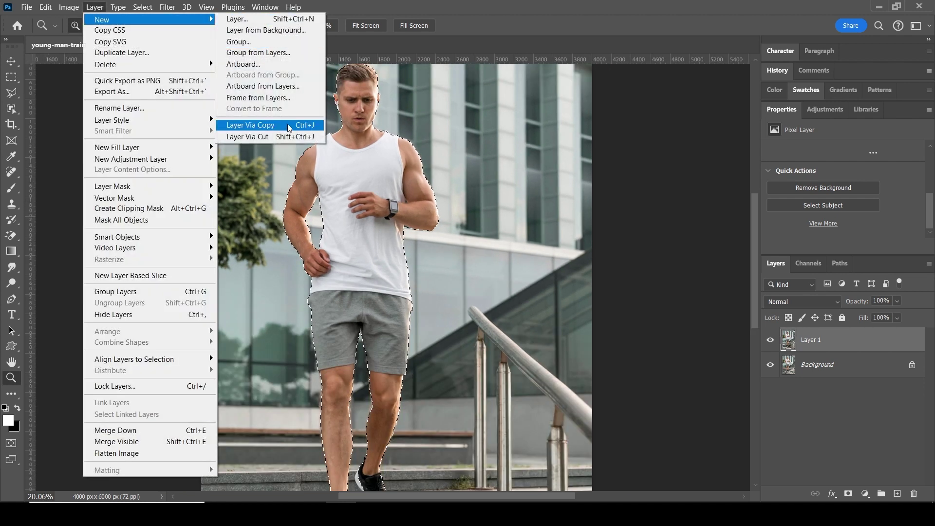
pyautogui.click(290, 127)
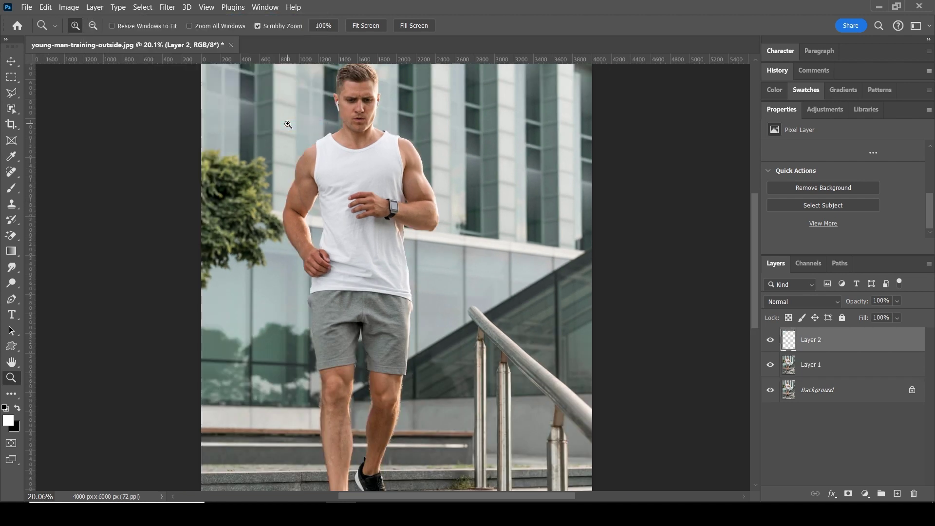
pyautogui.rightClick(788, 339)
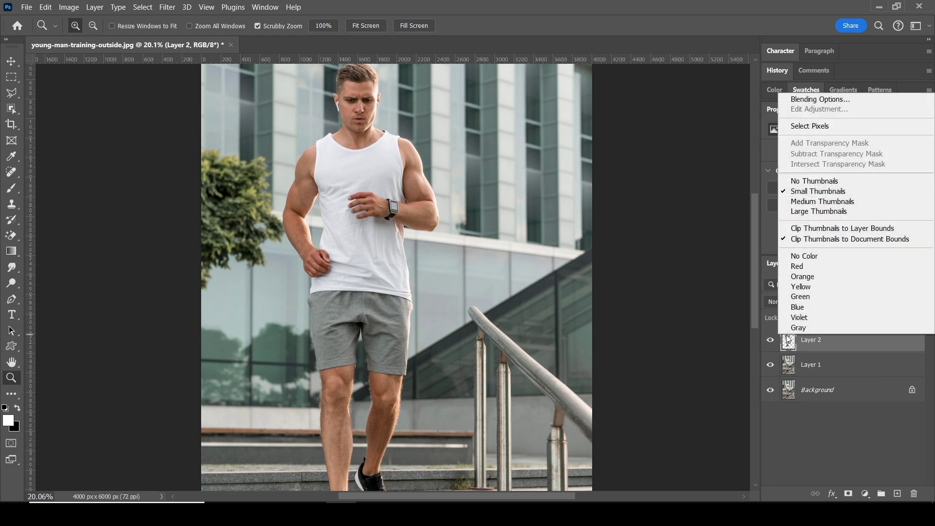
pyautogui.click(811, 127)
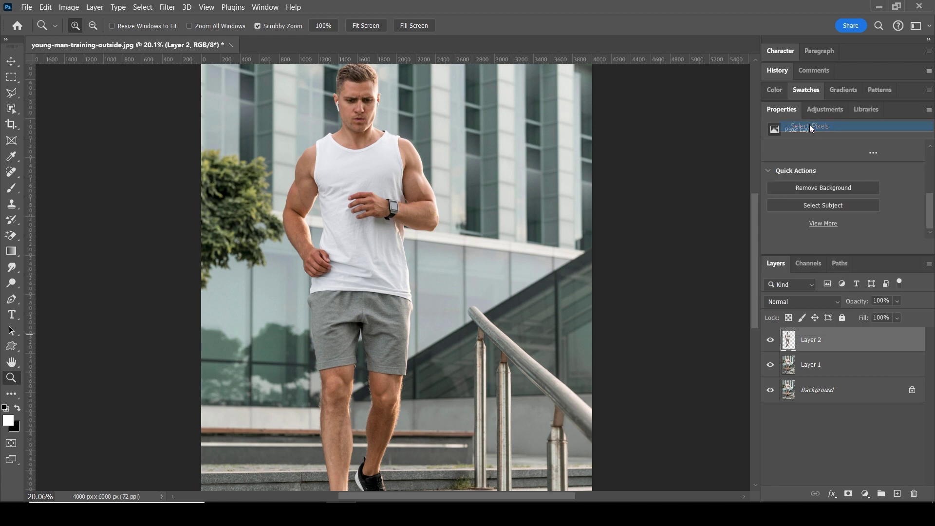
pyautogui.click(795, 366)
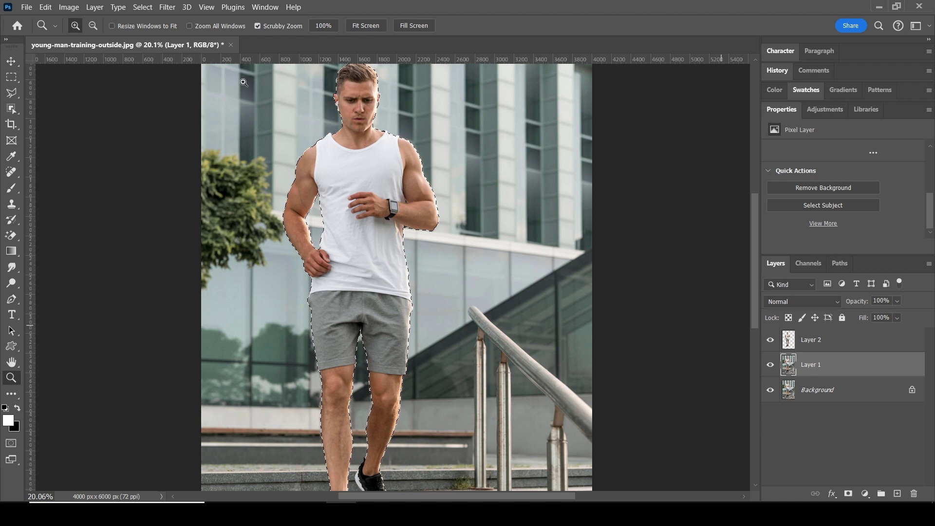
# Step: Expand the man's selection by 20 pixels and hide Layer 2
pyautogui.click(145, 10)
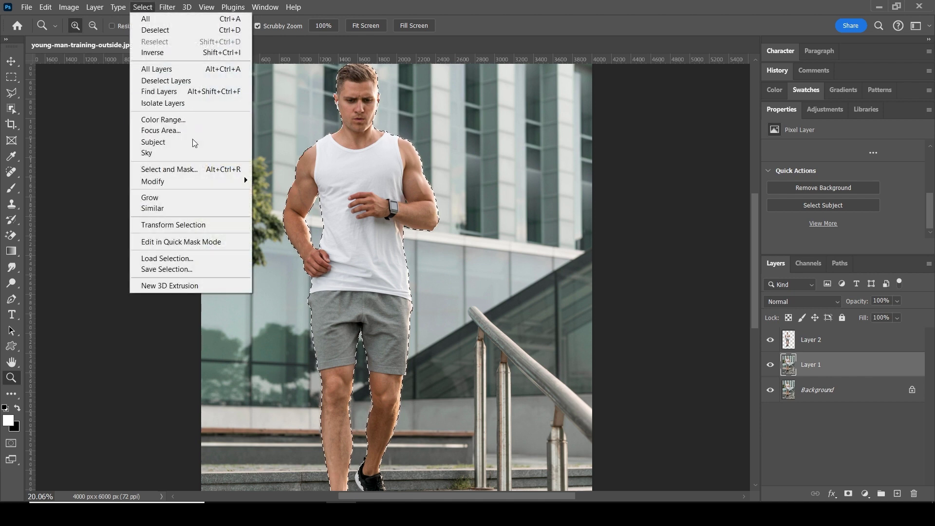
pyautogui.moveTo(153, 181)
pyautogui.click(273, 206)
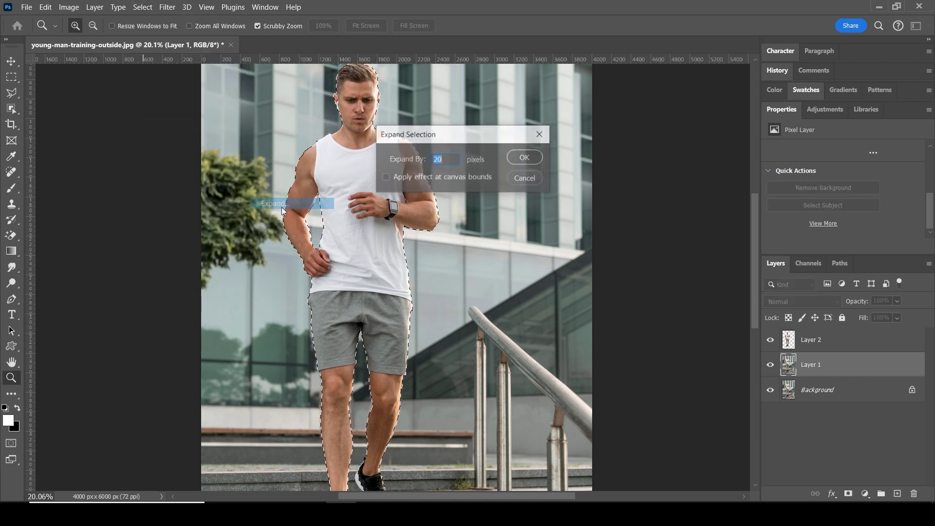
pyautogui.click(525, 157)
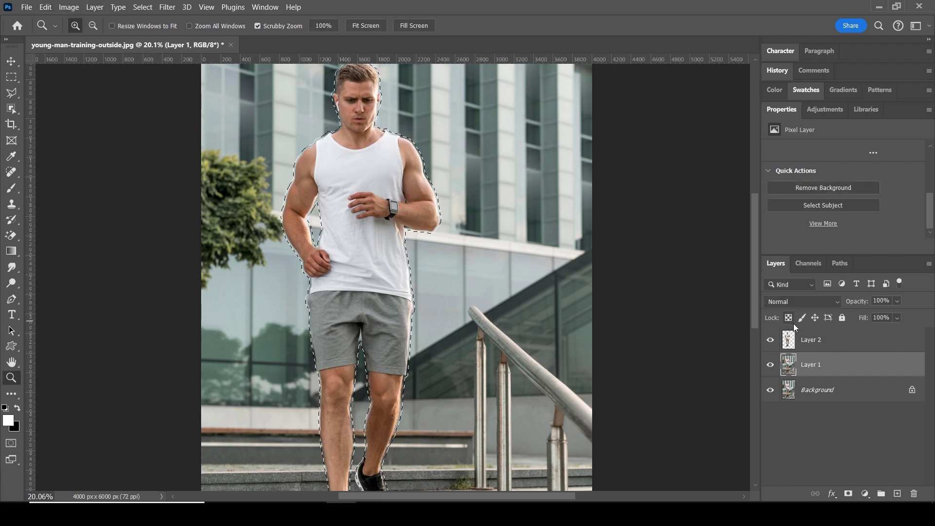
pyautogui.click(770, 339)
# Step: Content-aware fill the selection on Layer 1 to remove the man
pyautogui.click(46, 7)
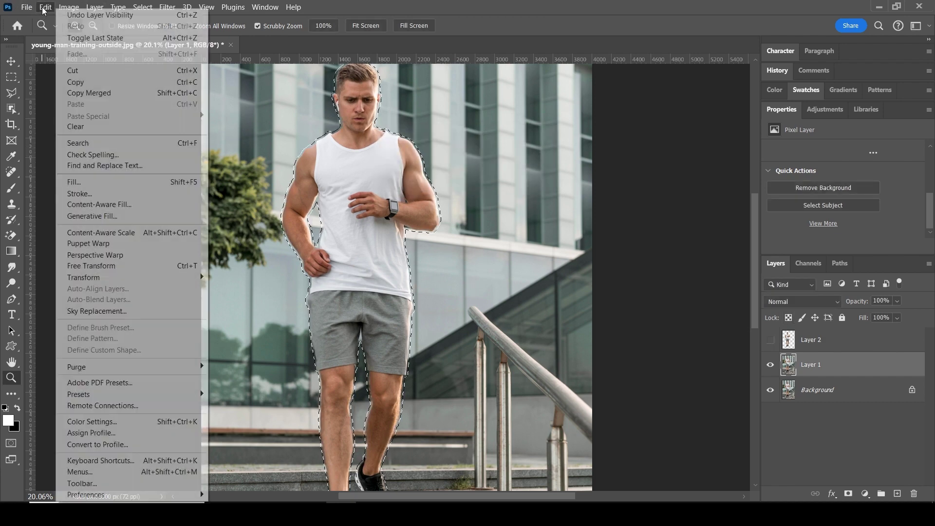
pyautogui.click(92, 182)
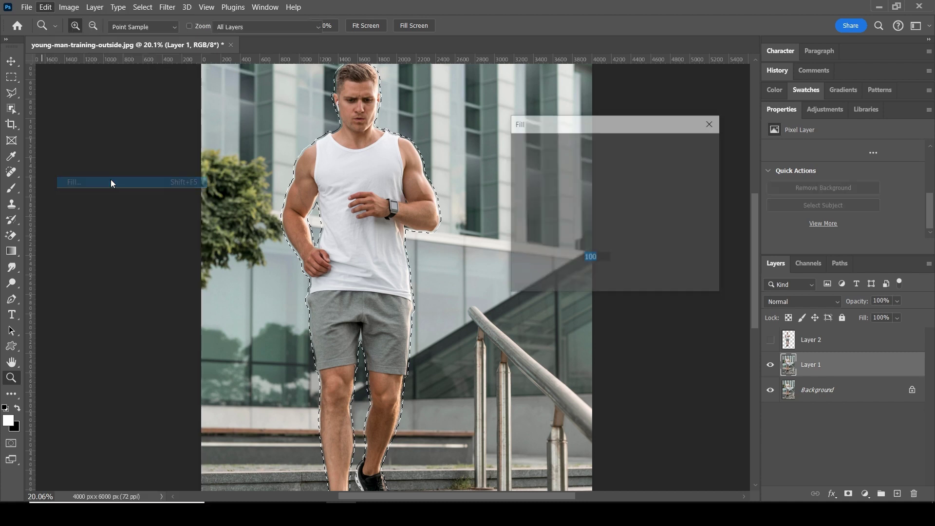
pyautogui.click(696, 146)
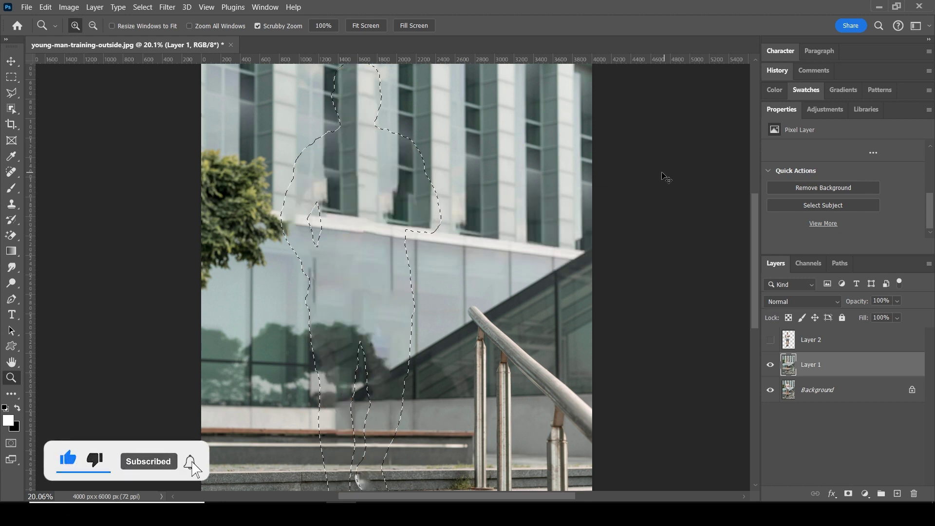
# Step: Deselect, show and activate Layer 2, and duplicate it as Layer 2 copy
pyautogui.click(143, 7)
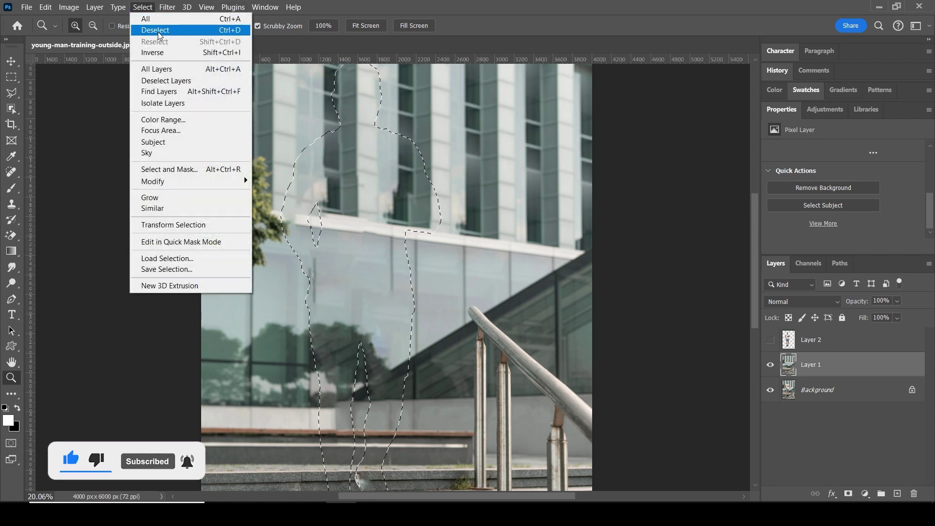
pyautogui.click(155, 30)
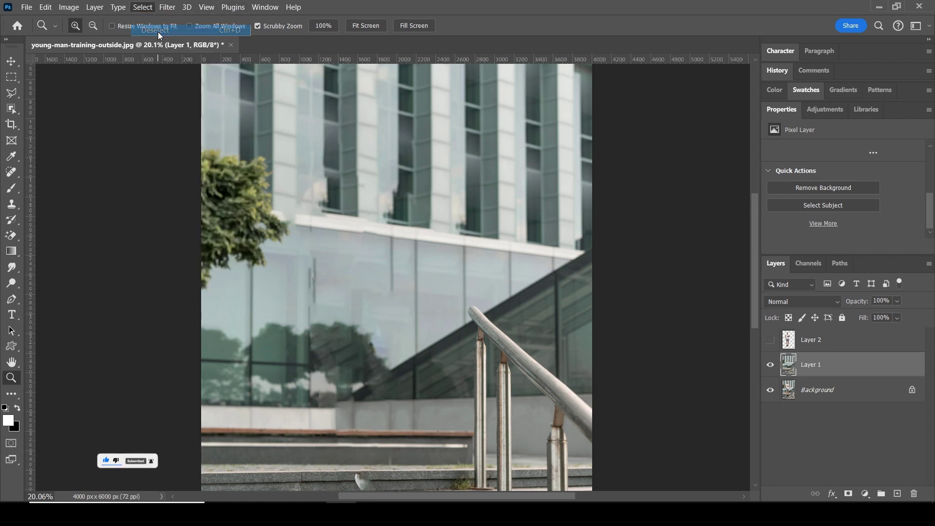
pyautogui.click(771, 339)
pyautogui.click(836, 339)
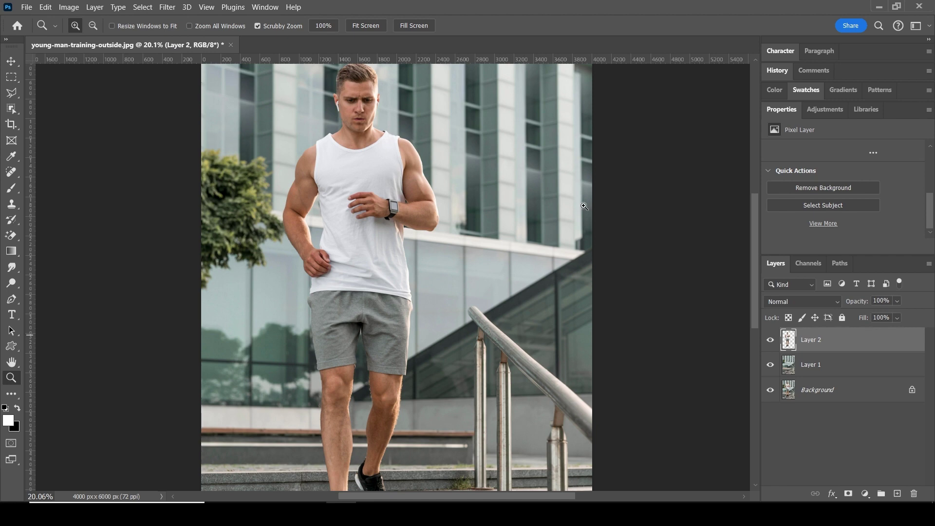
pyautogui.click(95, 7)
pyautogui.moveTo(103, 19)
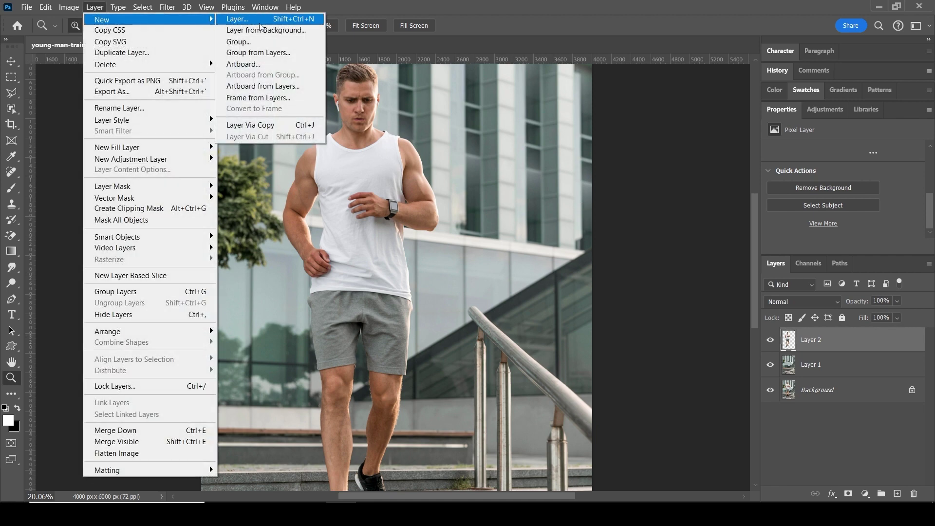
pyautogui.click(297, 126)
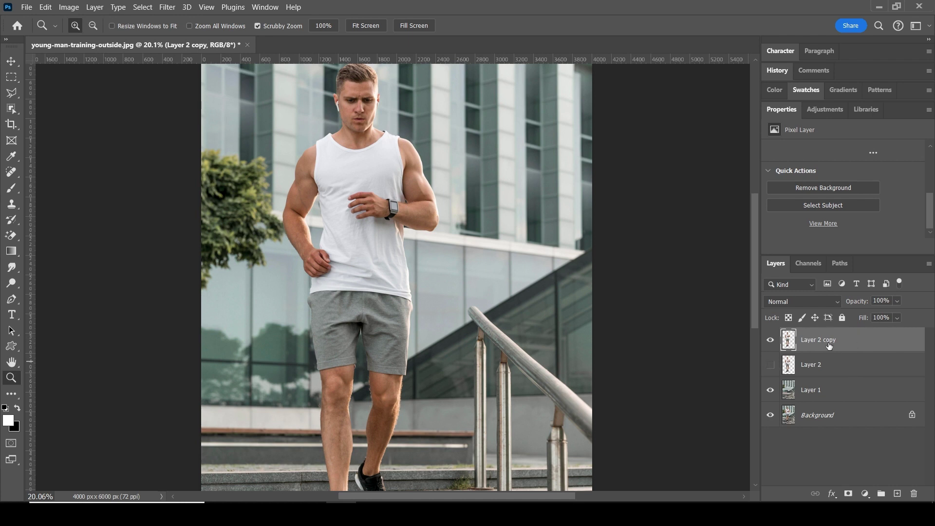
# Step: Desaturate Layer 2 copy and apply a High Pass filter with a 22.2 pixel radius
pyautogui.click(73, 8)
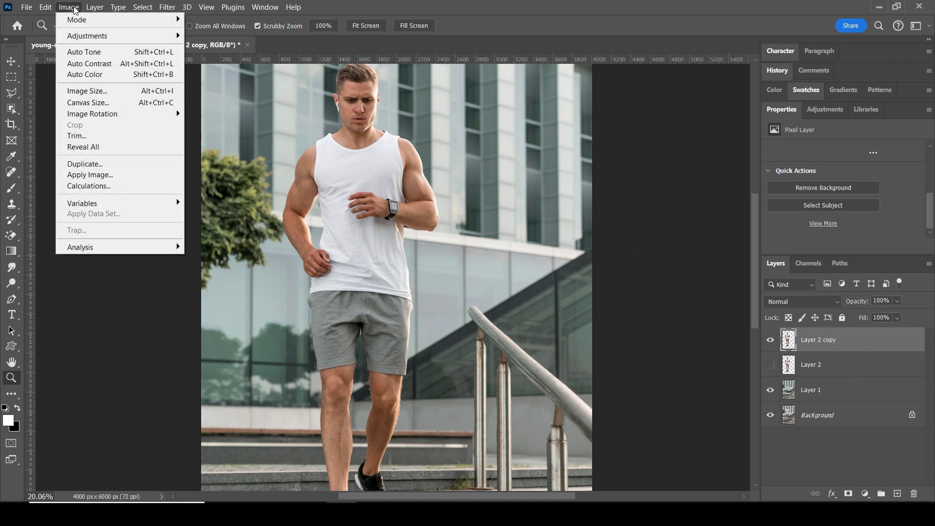
pyautogui.moveTo(88, 36)
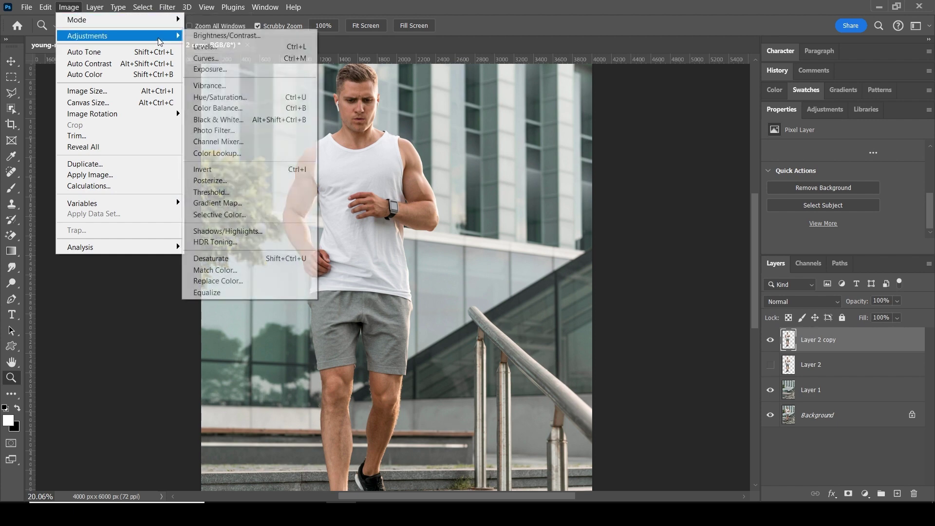
pyautogui.click(275, 259)
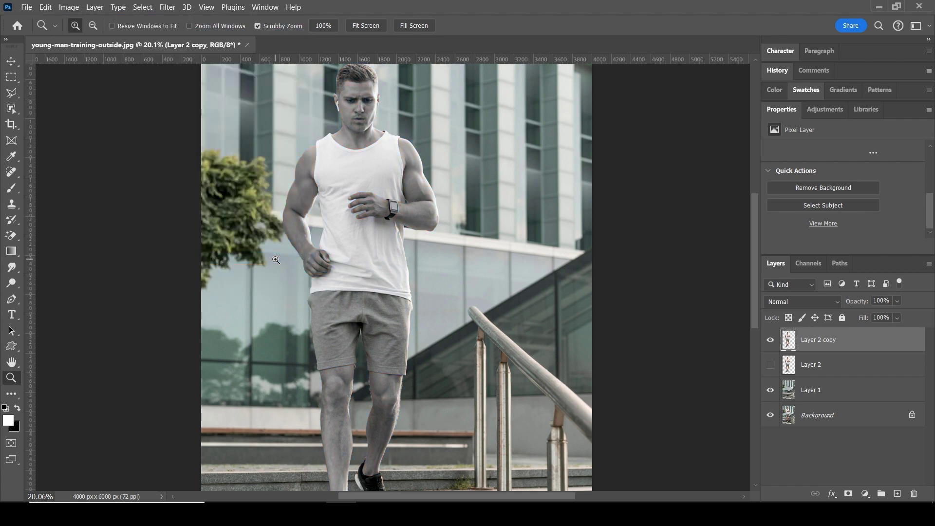
pyautogui.click(171, 10)
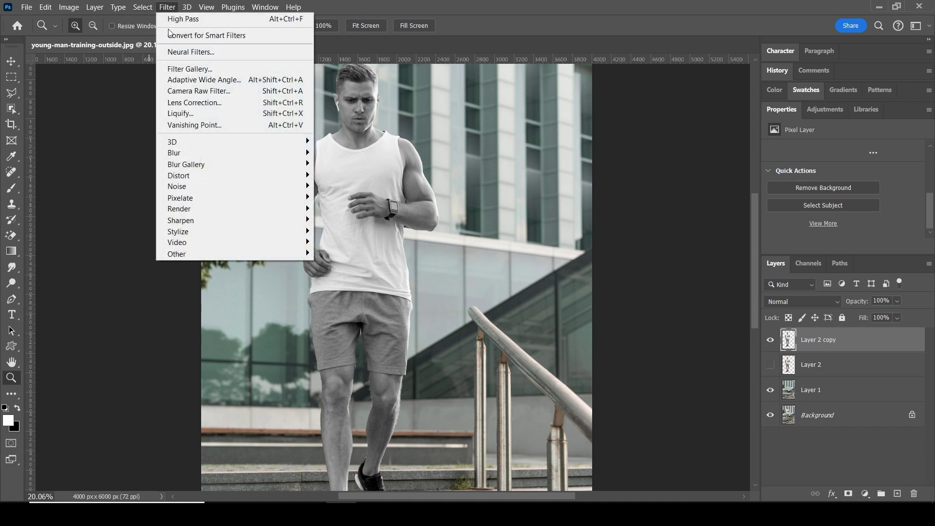
pyautogui.moveTo(234, 253)
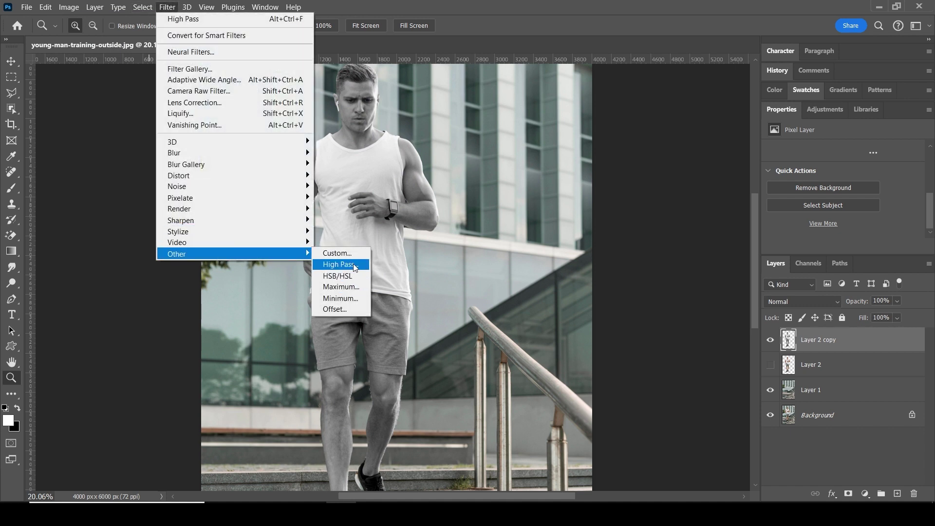
pyautogui.click(354, 266)
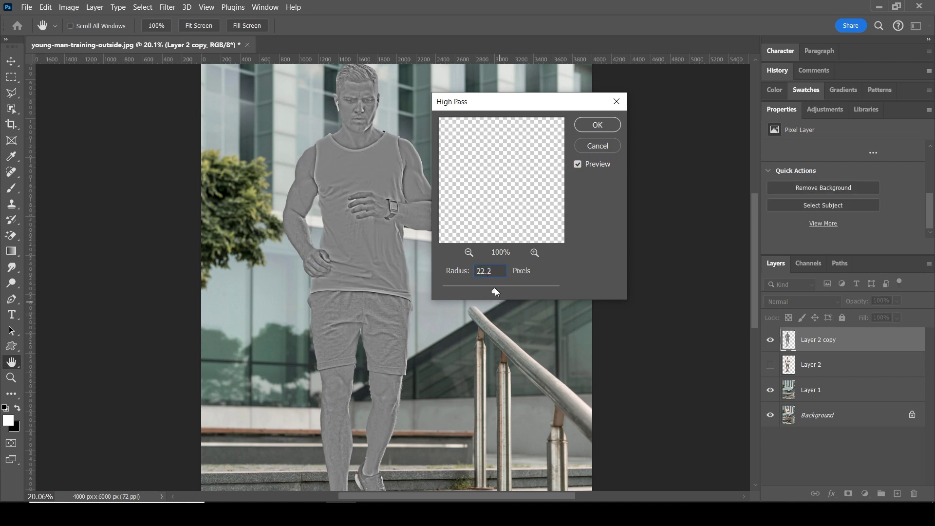
pyautogui.click(585, 125)
pyautogui.press('z')
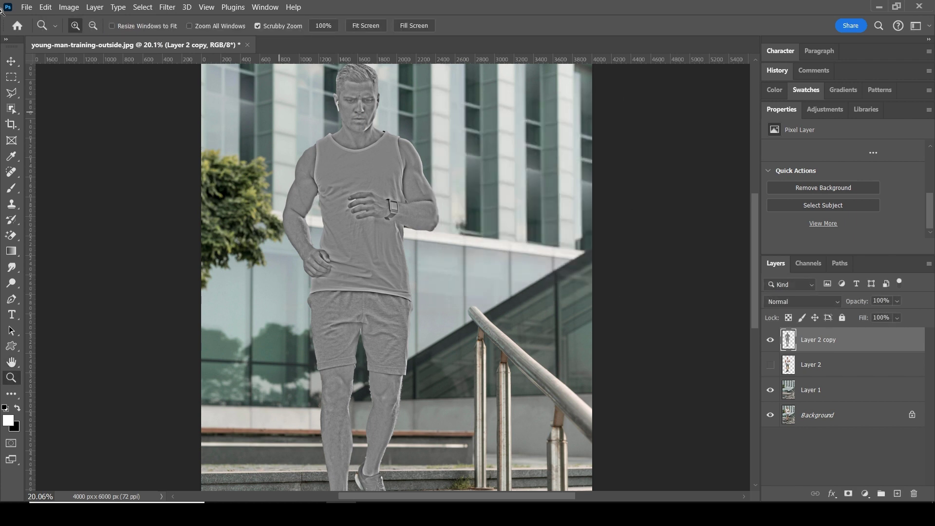
# Step: Apply a high-contrast Levels adjustment to Layer 2 copy and set its blend mode to Screen
pyautogui.click(74, 7)
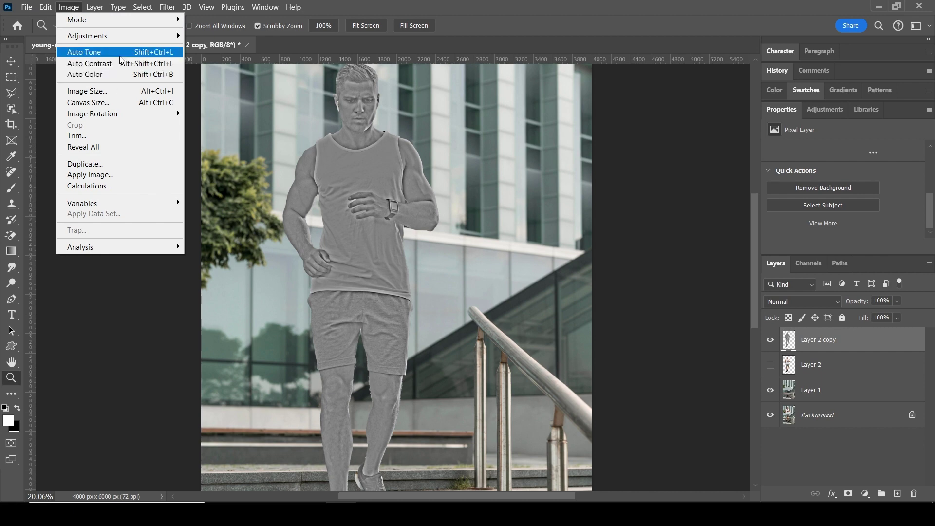
pyautogui.moveTo(88, 36)
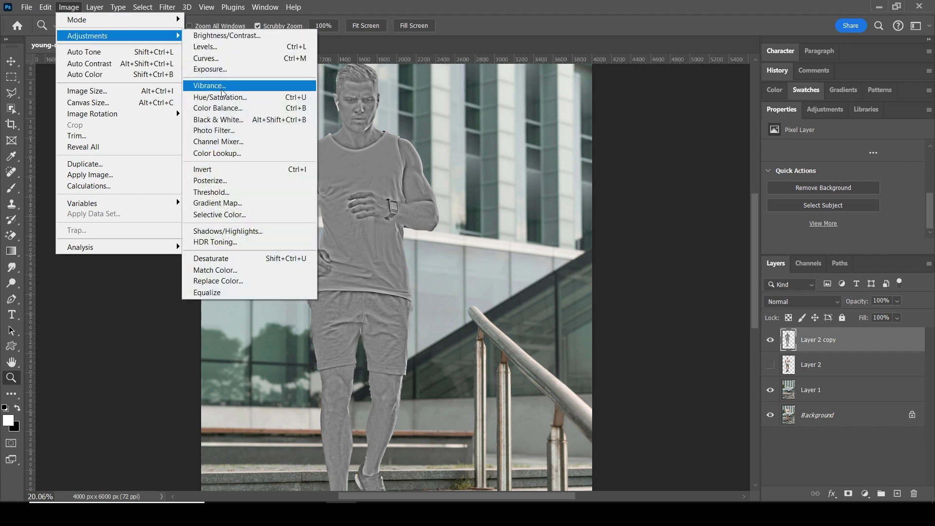
pyautogui.click(228, 47)
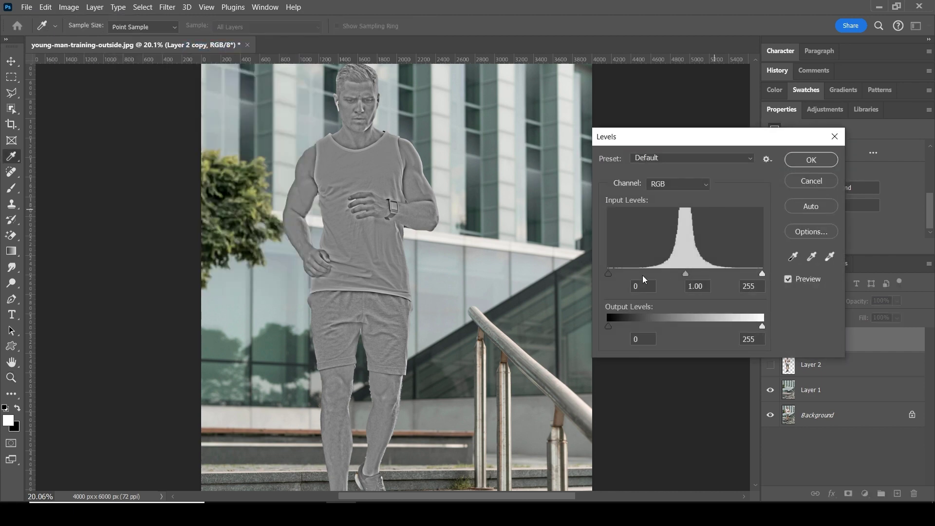
pyautogui.moveTo(609, 274); pyautogui.dragTo(668, 274)
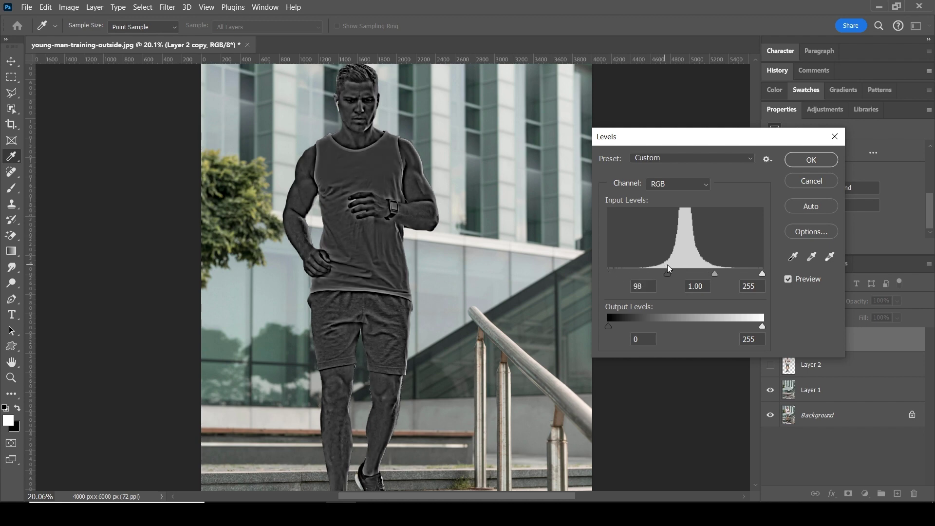
pyautogui.moveTo(762, 275); pyautogui.dragTo(680, 276)
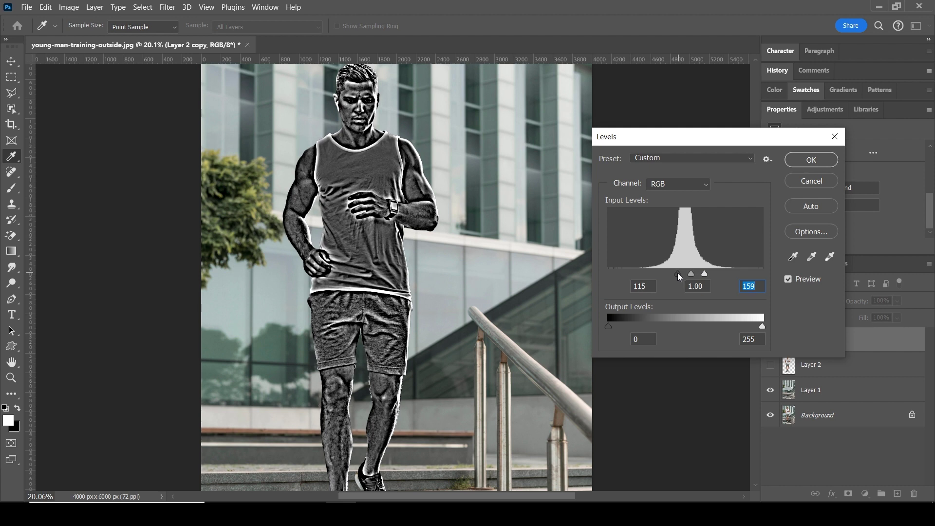
pyautogui.click(680, 276)
pyautogui.moveTo(706, 278); pyautogui.dragTo(679, 278)
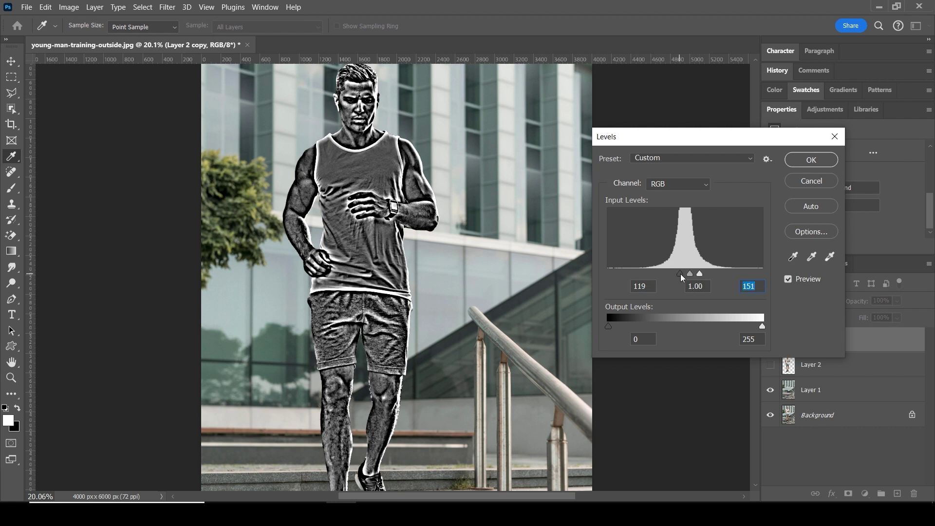
pyautogui.click(812, 160)
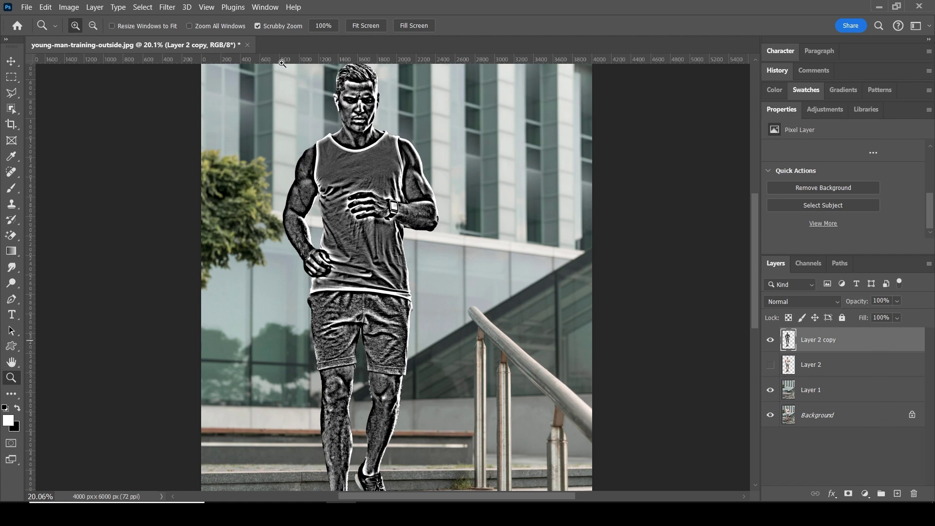
pyautogui.click(818, 301)
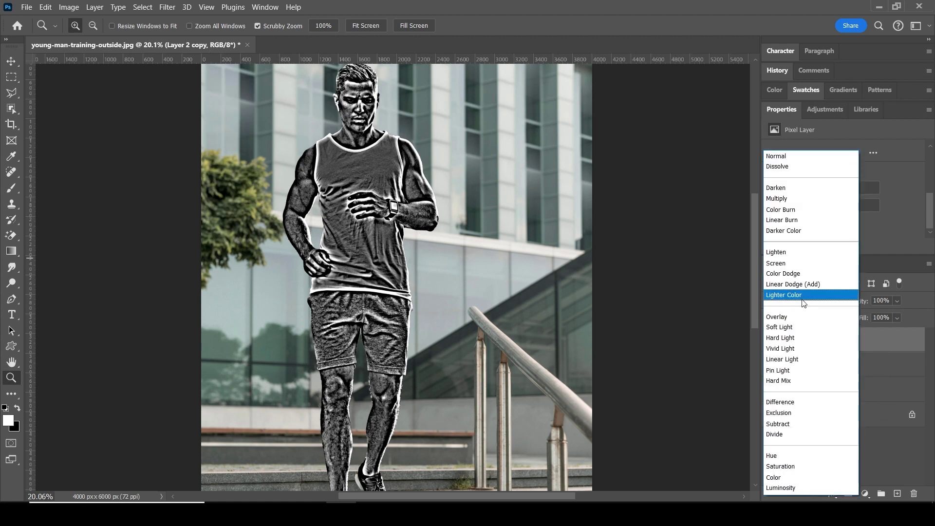
pyautogui.click(777, 263)
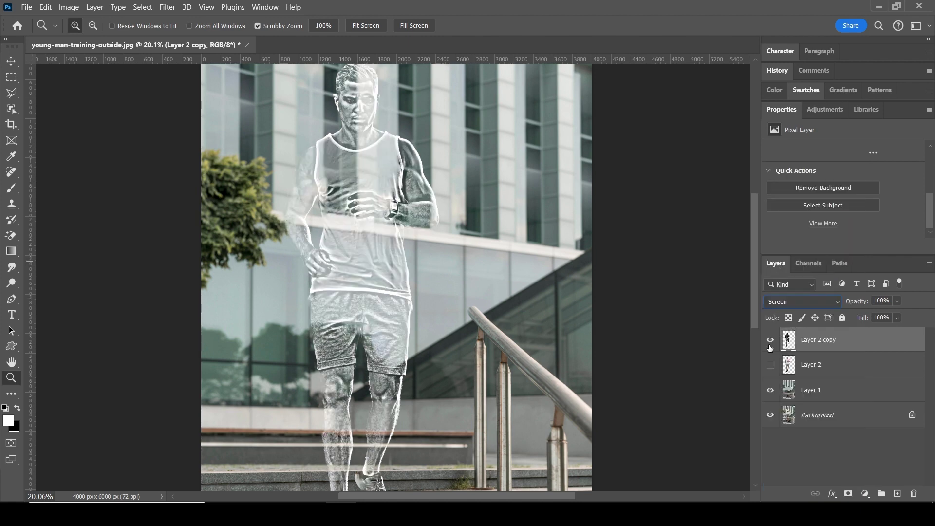
# Step: Show Layer 2, make it active, and add a layer mask to it
pyautogui.click(770, 365)
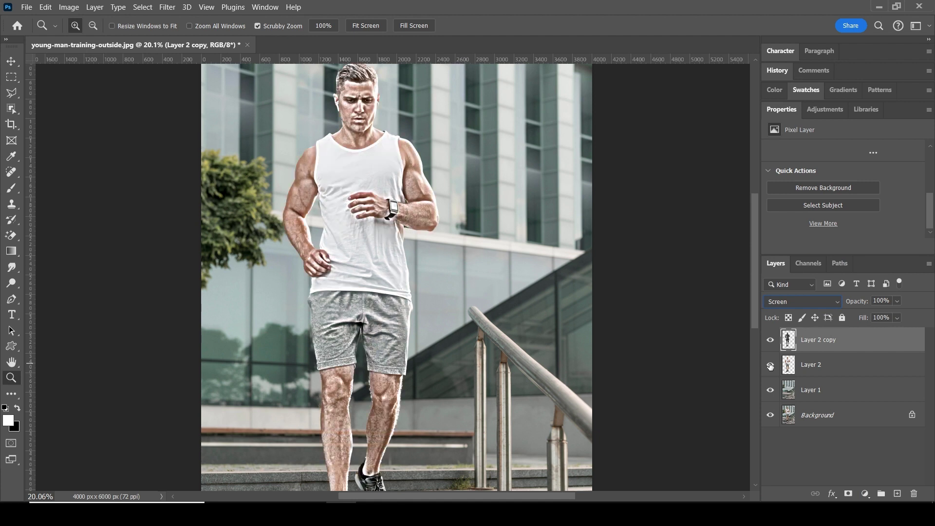
pyautogui.click(823, 369)
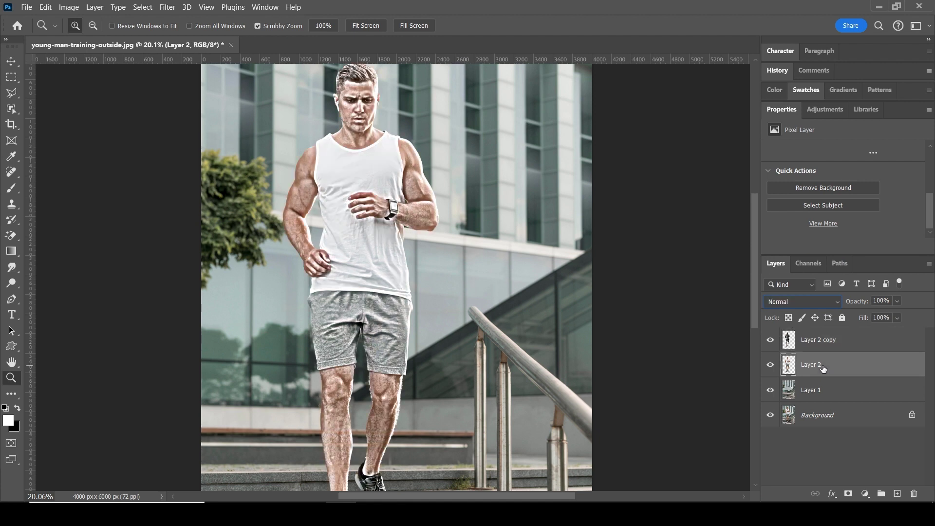
pyautogui.click(848, 493)
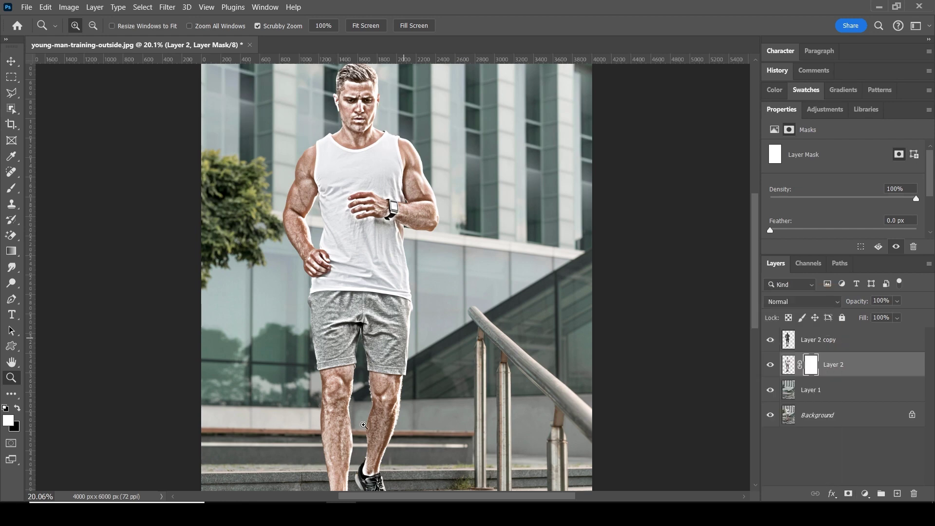
# Step: Paint black on the mask with a size-150 brush over the legs and tank top
pyautogui.moveTo(359, 444); pyautogui.dragTo(466, 322)
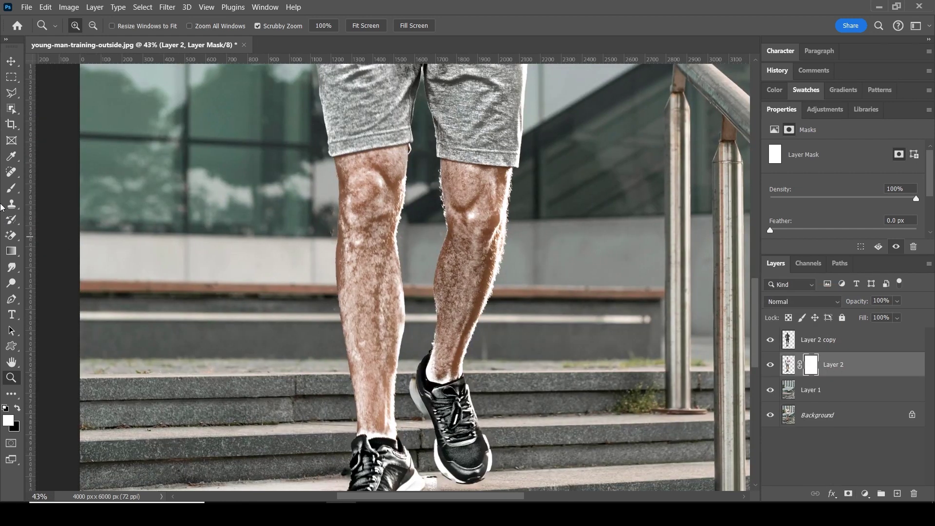
pyautogui.press('b')
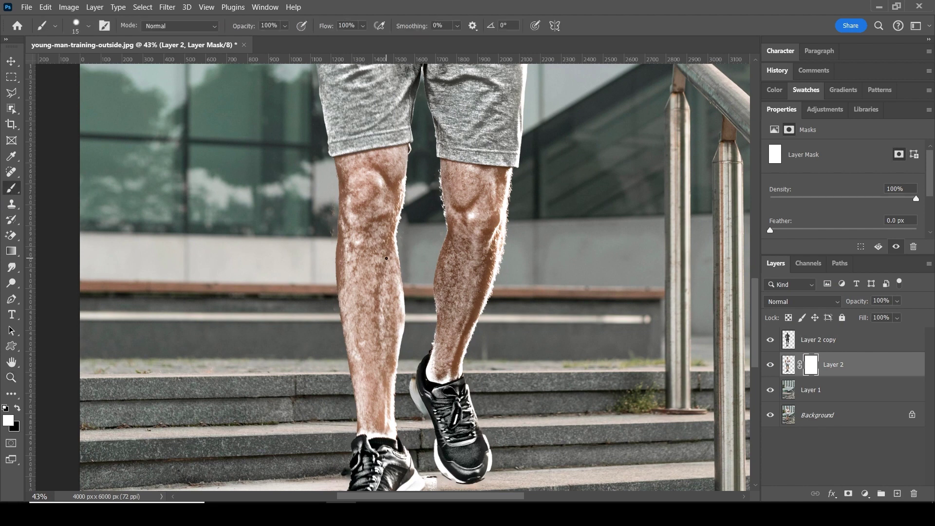
pyautogui.press(']')
pyautogui.press(']')
pyautogui.press(']')
pyautogui.press(']')
pyautogui.press(']')
pyautogui.press('x')
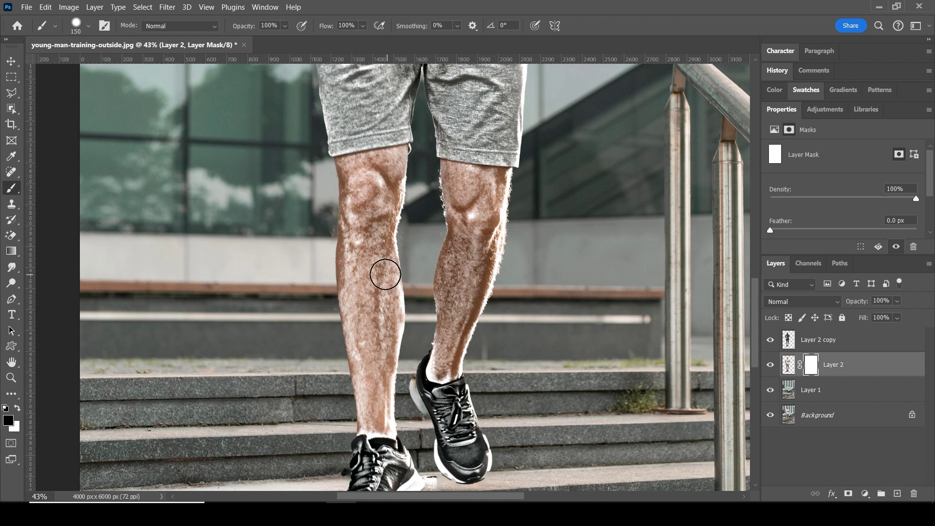
pyautogui.moveTo(384, 271)
pyautogui.mouseDown()
pyautogui.moveTo(347, 277)
pyautogui.moveTo(404, 171)
pyautogui.moveTo(399, 158)
pyautogui.moveTo(340, 176)
pyautogui.moveTo(361, 192)
pyautogui.moveTo(364, 232)
pyautogui.moveTo(494, 212)
pyautogui.moveTo(470, 205)
pyautogui.moveTo(443, 177)
pyautogui.moveTo(496, 183)
pyautogui.moveTo(481, 308)
pyautogui.moveTo(442, 268)
pyautogui.moveTo(441, 363)
pyautogui.moveTo(470, 334)
pyautogui.moveTo(463, 350)
pyautogui.moveTo(493, 282)
pyautogui.mouseUp()
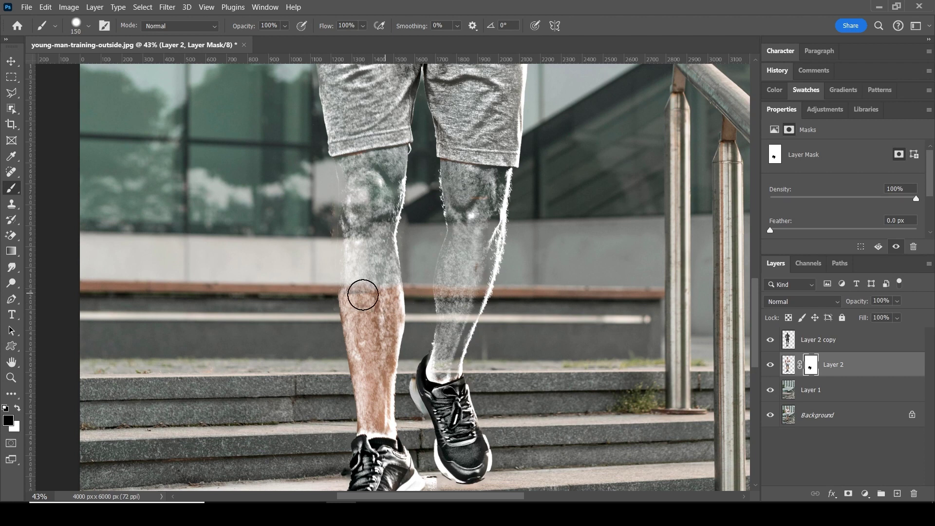
pyautogui.moveTo(363, 294)
pyautogui.mouseDown()
pyautogui.moveTo(355, 340)
pyautogui.moveTo(381, 286)
pyautogui.moveTo(390, 307)
pyautogui.moveTo(390, 424)
pyautogui.moveTo(371, 423)
pyautogui.moveTo(363, 403)
pyautogui.moveTo(359, 330)
pyautogui.moveTo(411, 217)
pyautogui.moveTo(370, 173)
pyautogui.moveTo(372, 162)
pyautogui.moveTo(355, 167)
pyautogui.mouseUp()
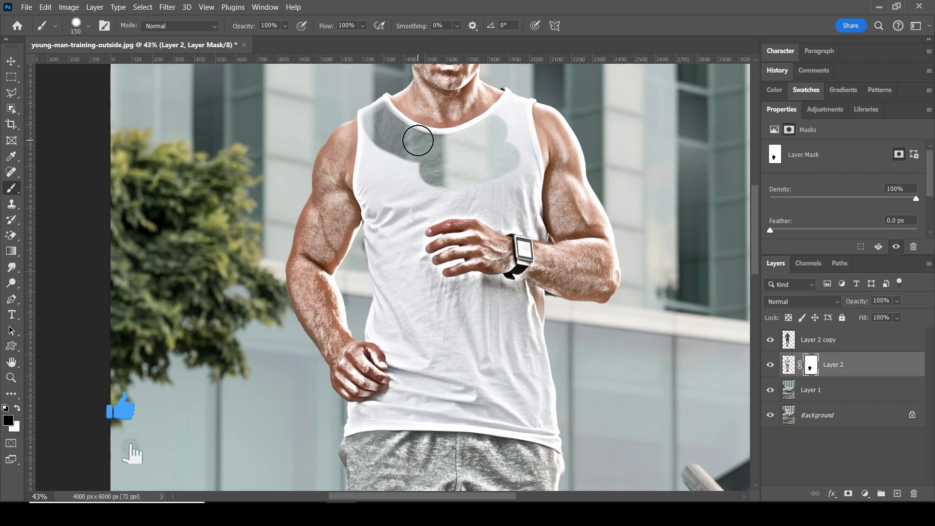
pyautogui.moveTo(418, 140)
pyautogui.mouseDown()
pyautogui.moveTo(397, 328)
pyautogui.moveTo(512, 105)
pyautogui.moveTo(497, 412)
pyautogui.moveTo(418, 408)
pyautogui.mouseUp()
pyautogui.press('[')
pyautogui.press('[')
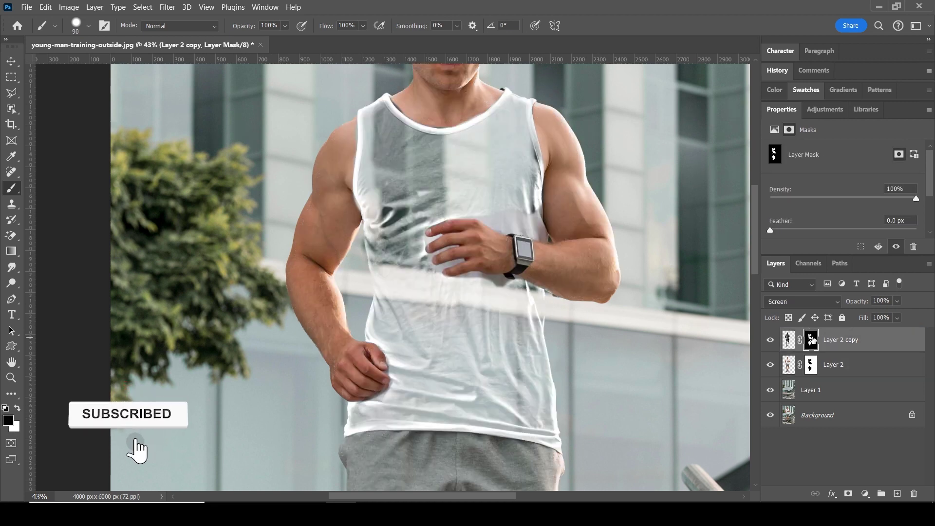
# Step: Try black and white mask strokes on the shirt near the hand, undoing the stray ones
pyautogui.hotkey('alt', '[')
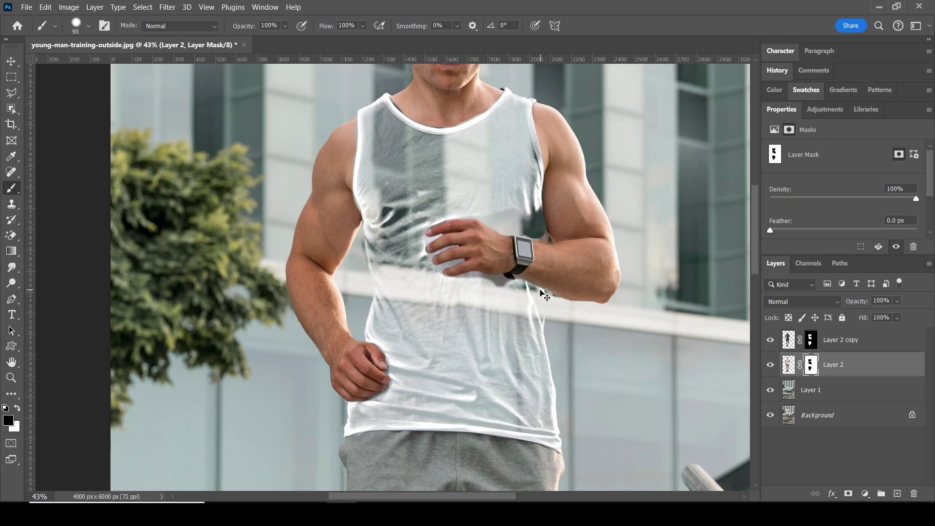
pyautogui.hotkey('ctrl', '2')
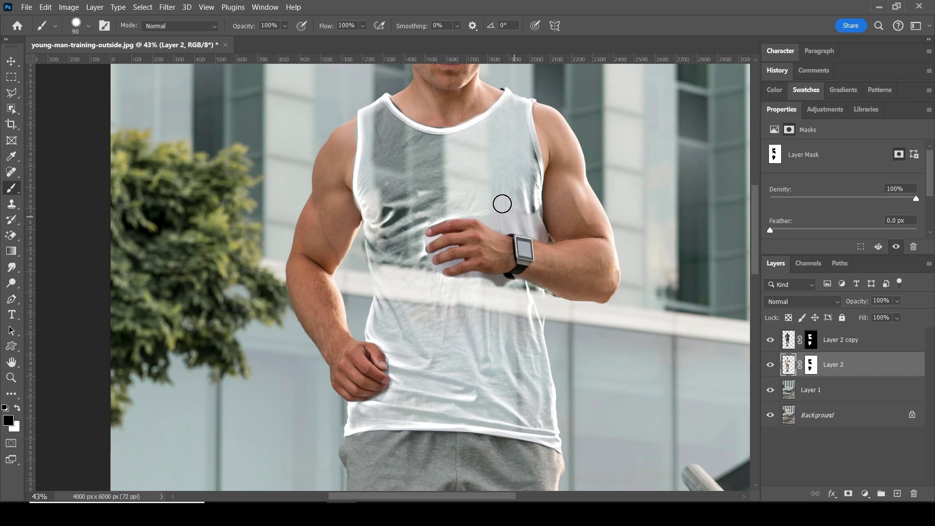
pyautogui.moveTo(505, 217); pyautogui.dragTo(516, 218)
pyautogui.hotkey('ctrl', 'z')
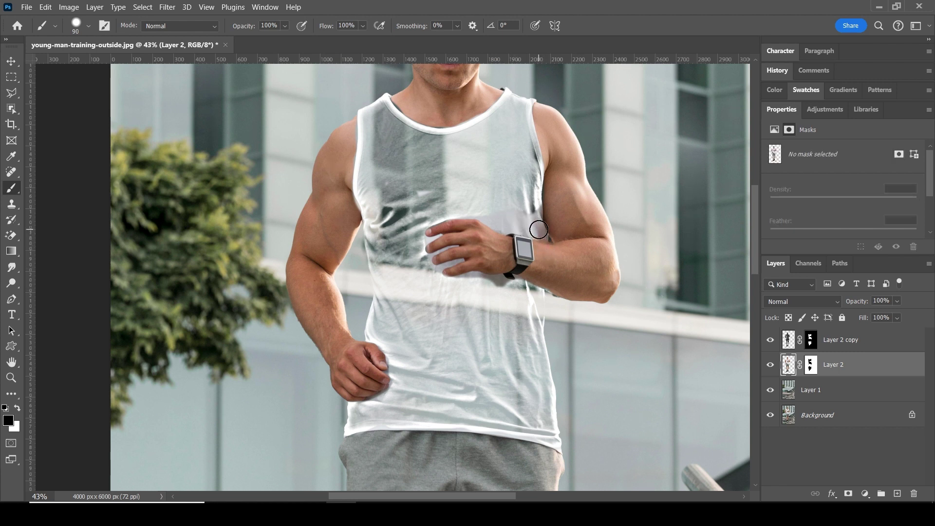
pyautogui.press('x')
pyautogui.moveTo(526, 223)
pyautogui.mouseDown()
pyautogui.moveTo(500, 205)
pyautogui.moveTo(518, 227)
pyautogui.moveTo(484, 214)
pyautogui.mouseUp()
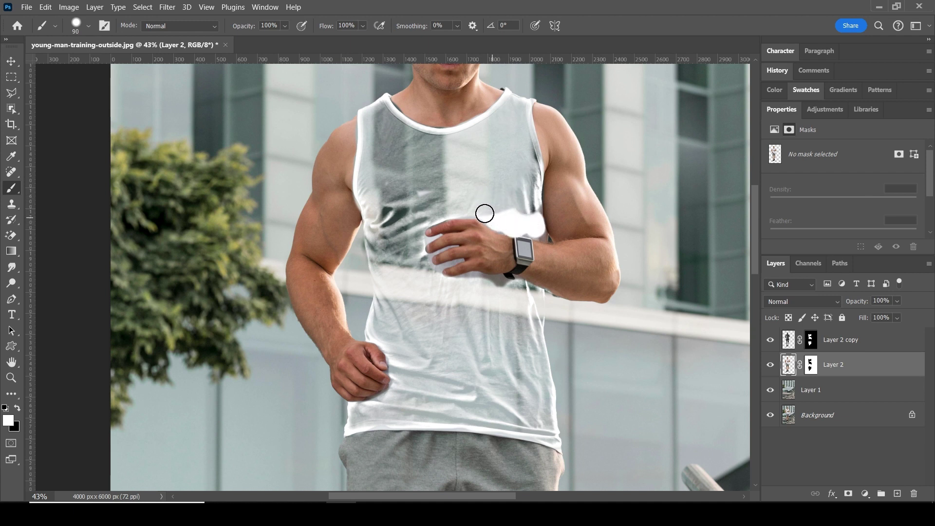
pyautogui.hotkey('ctrl', 'z')
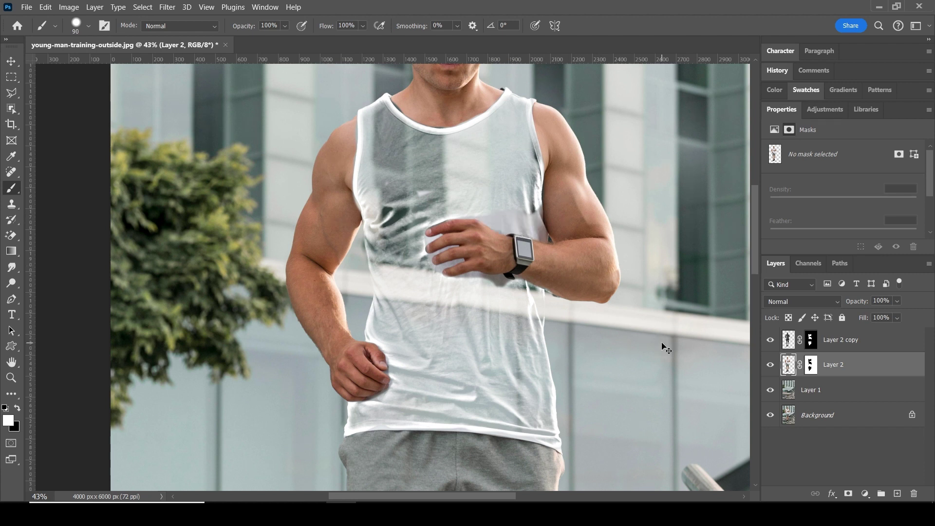
# Step: Mask out the shirt under the hand and watch and beside the upper arm
pyautogui.moveTo(497, 288)
pyautogui.mouseDown()
pyautogui.moveTo(472, 282)
pyautogui.moveTo(462, 302)
pyautogui.mouseUp()
pyautogui.hotkey('ctrl', 'z')
pyautogui.press('x')
pyautogui.moveTo(493, 288)
pyautogui.mouseDown()
pyautogui.moveTo(487, 275)
pyautogui.moveTo(457, 277)
pyautogui.mouseUp()
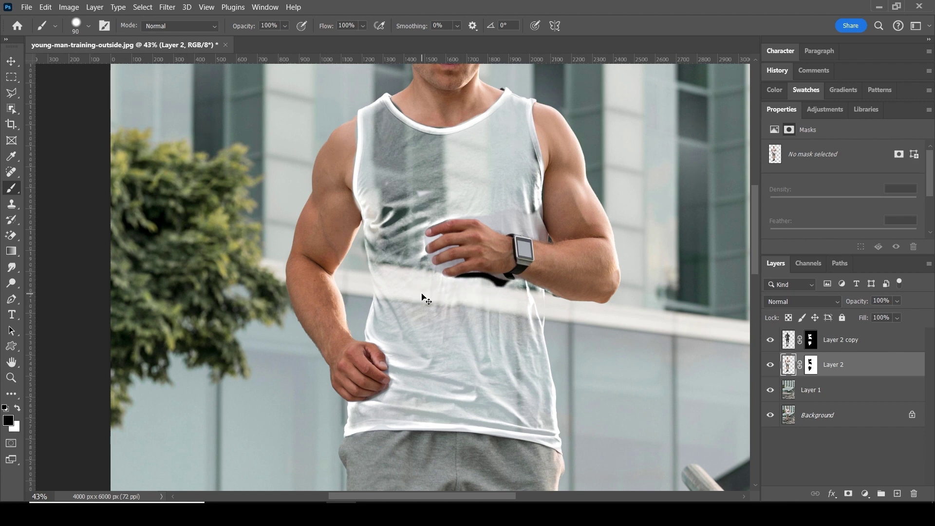
pyautogui.hotkey('ctrl', '\\')
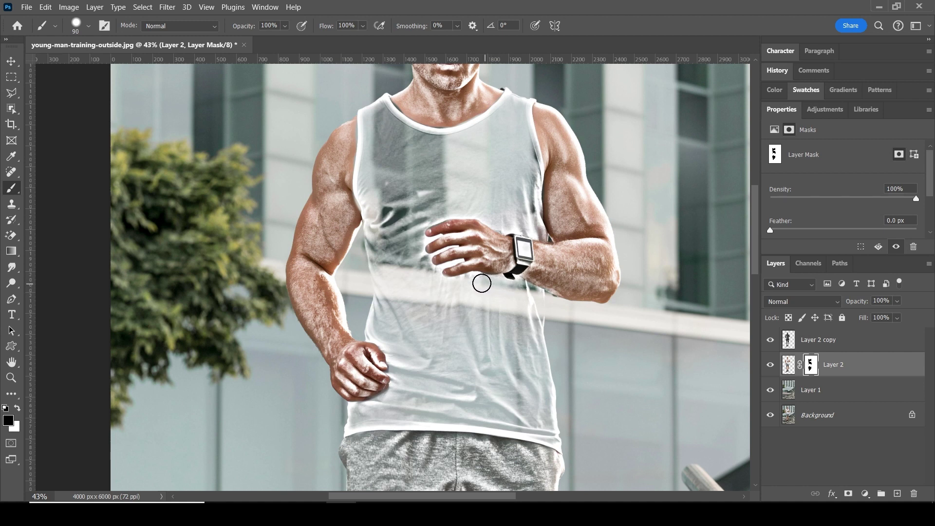
pyautogui.moveTo(520, 239)
pyautogui.mouseDown()
pyautogui.moveTo(526, 214)
pyautogui.moveTo(535, 231)
pyautogui.mouseUp()
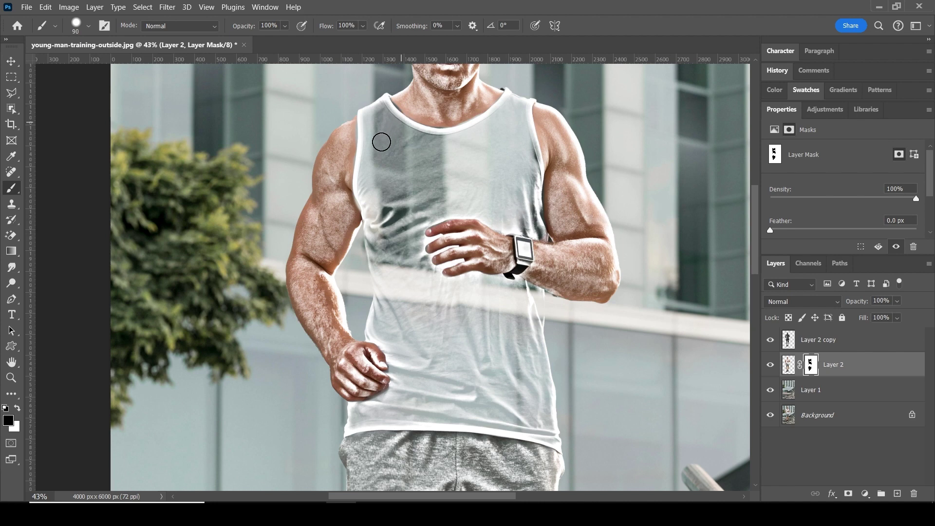
# Step: Zoom in and paint white on Layer 2's mask at the shoulder edge and collar
pyautogui.press('z')
pyautogui.moveTo(406, 175)
pyautogui.mouseDown()
pyautogui.moveTo(436, 150)
pyautogui.moveTo(438, 196)
pyautogui.mouseUp()
pyautogui.press('x')
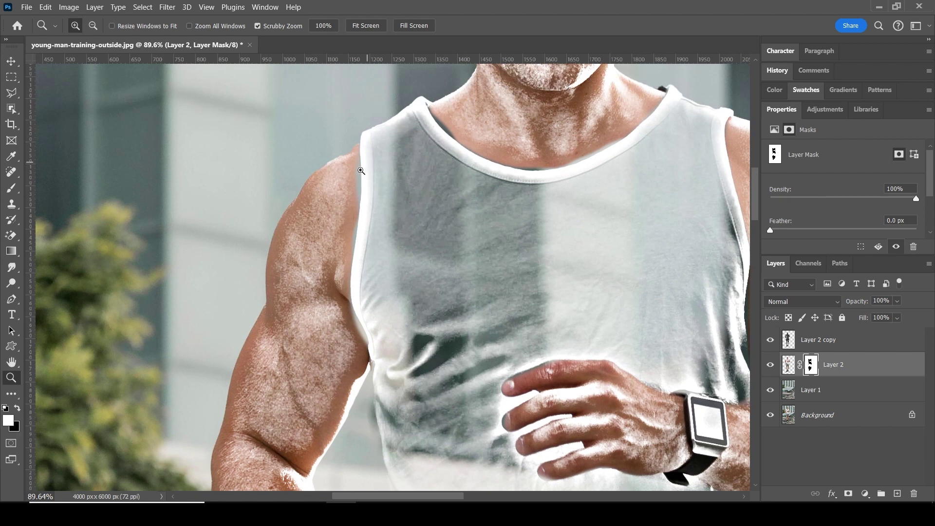
pyautogui.press('b')
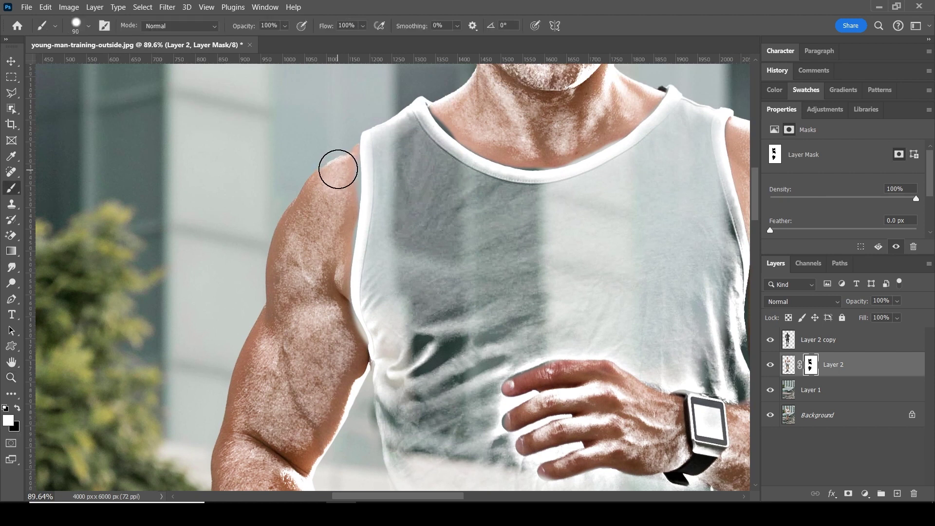
pyautogui.moveTo(342, 184); pyautogui.dragTo(336, 251)
pyautogui.moveTo(436, 102)
pyautogui.mouseDown()
pyautogui.moveTo(519, 150)
pyautogui.moveTo(559, 148)
pyautogui.moveTo(629, 109)
pyautogui.mouseUp()
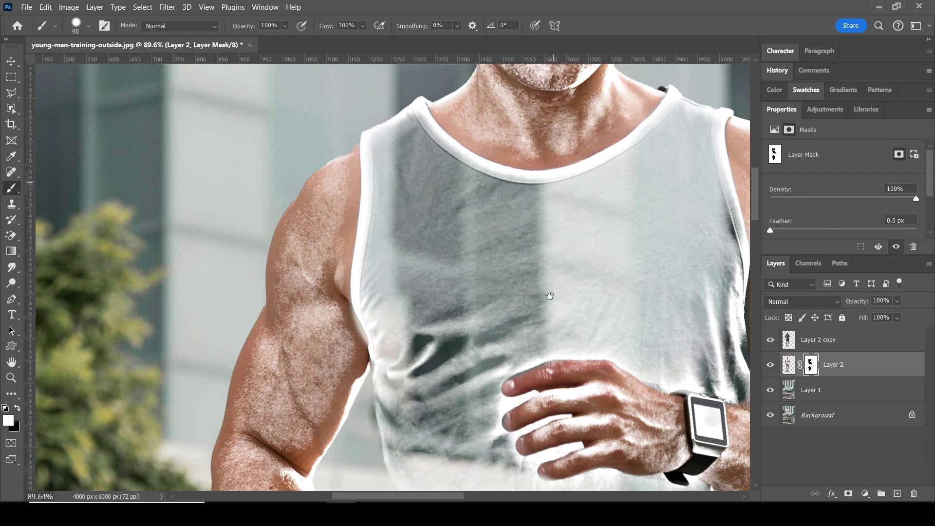
# Step: Reveal more of the lower shirt, then copy Layer 2's mask to Layer 2 copy inverted
pyautogui.moveTo(547, 294); pyautogui.dragTo(516, 205)
pyautogui.moveTo(566, 275); pyautogui.dragTo(557, 226)
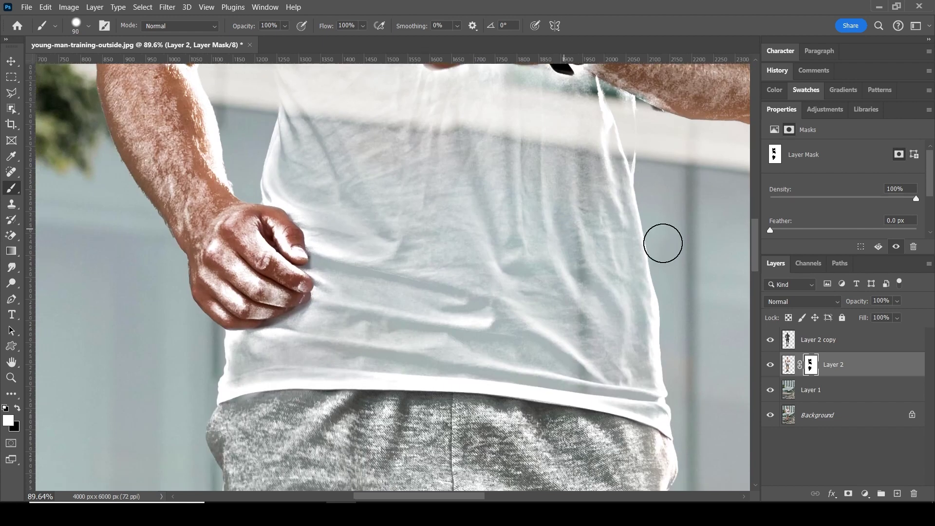
pyautogui.keyDown('alt'); pyautogui.moveTo(813, 365); pyautogui.dragTo(813, 341); pyautogui.keyUp('alt')
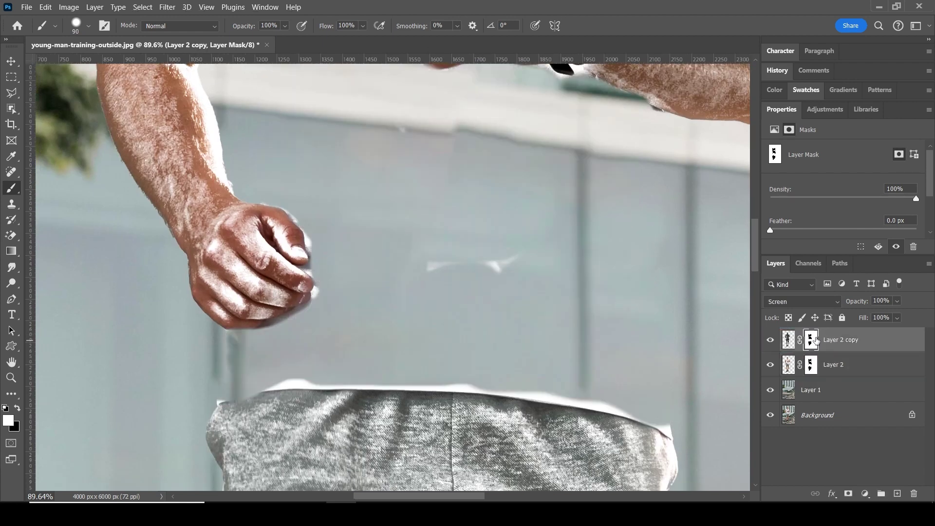
pyautogui.hotkey('ctrl', 'i')
# Step: Fit the composite on screen, inspect the runner up close, and make Layer 1 active
pyautogui.press('z')
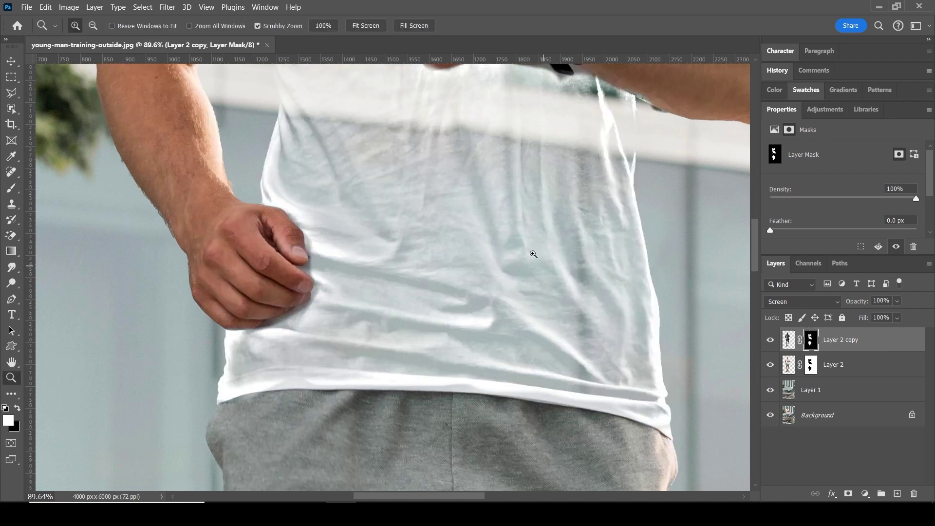
pyautogui.rightClick(533, 253)
pyautogui.click(546, 259)
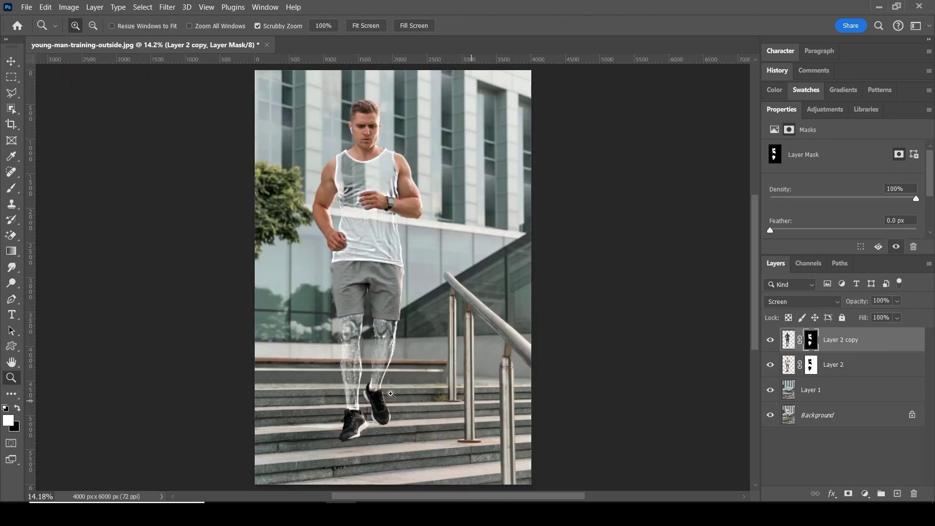
pyautogui.moveTo(354, 292); pyautogui.dragTo(363, 296)
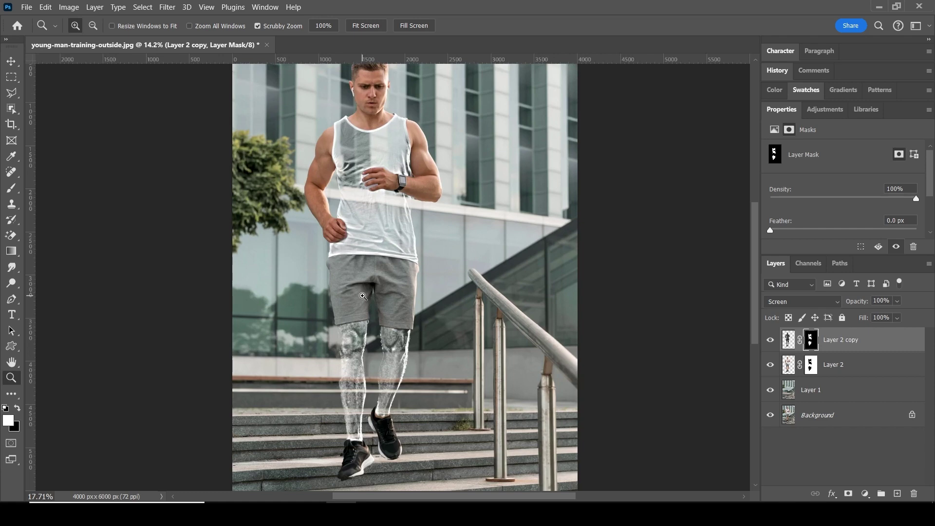
pyautogui.moveTo(371, 335); pyautogui.dragTo(389, 330)
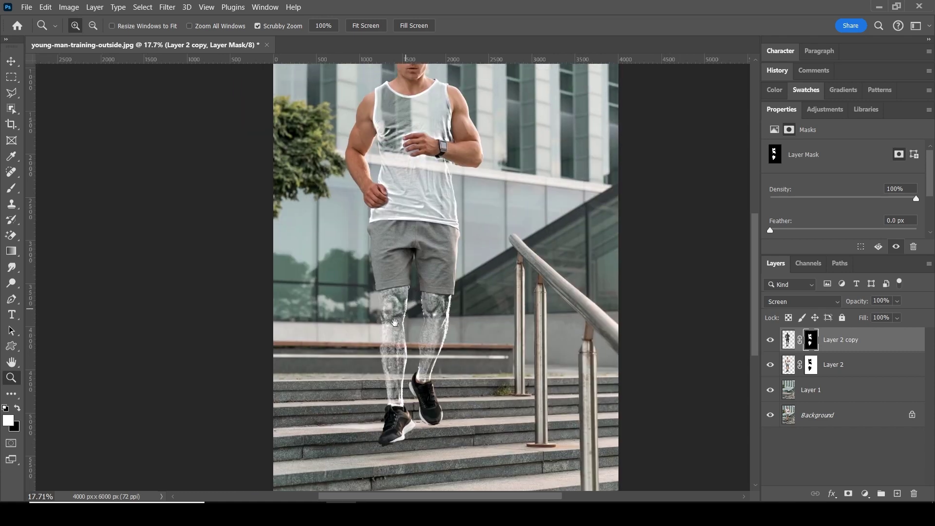
pyautogui.moveTo(442, 232); pyautogui.dragTo(414, 295)
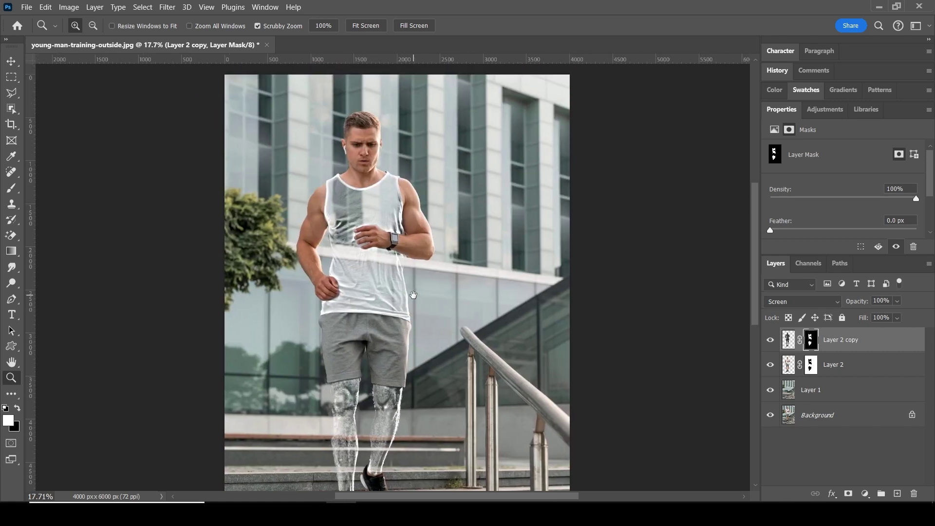
pyautogui.click(397, 252)
pyautogui.rightClick(414, 236)
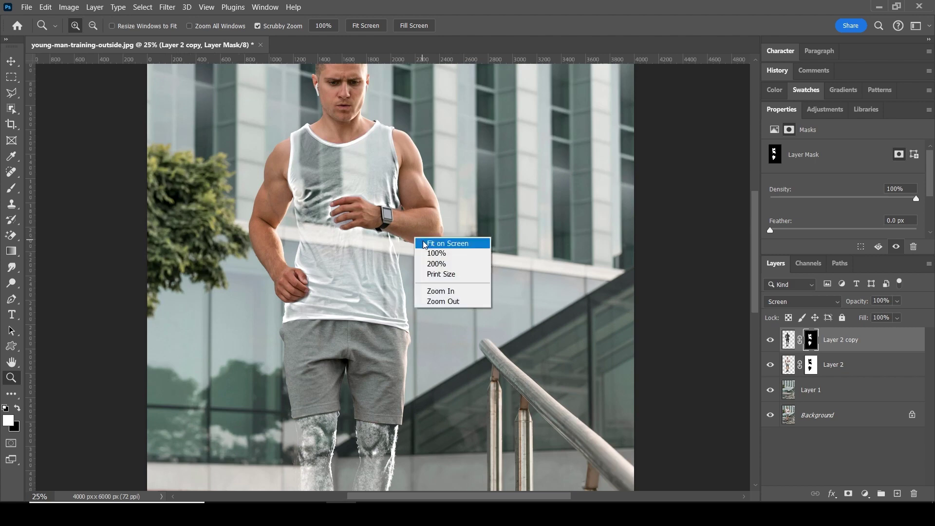
pyautogui.click(428, 244)
pyautogui.click(816, 388)
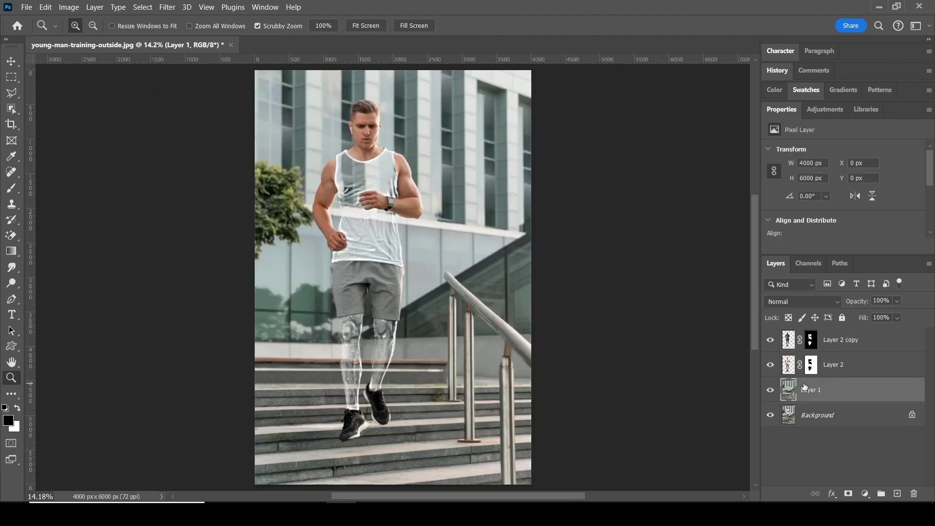
pyautogui.click(68, 7)
pyautogui.moveTo(88, 36)
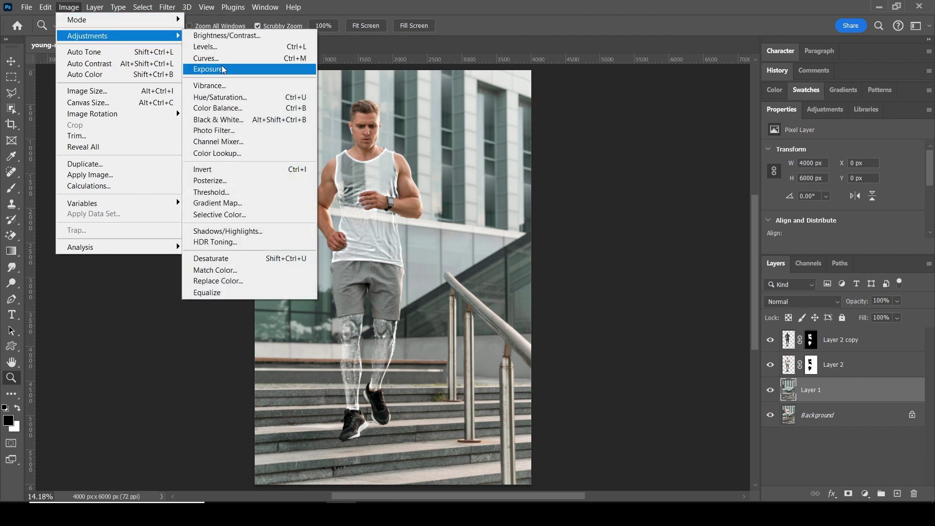
# Step: Apply Levels to Layer 1 with black input 9 and midtone 0.81 to darken the background
pyautogui.click(222, 49)
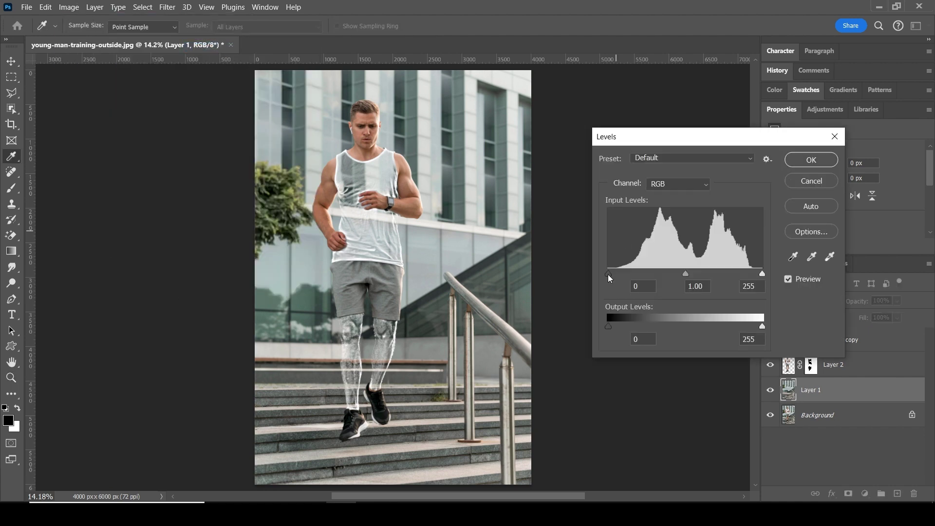
pyautogui.moveTo(686, 272); pyautogui.dragTo(700, 273)
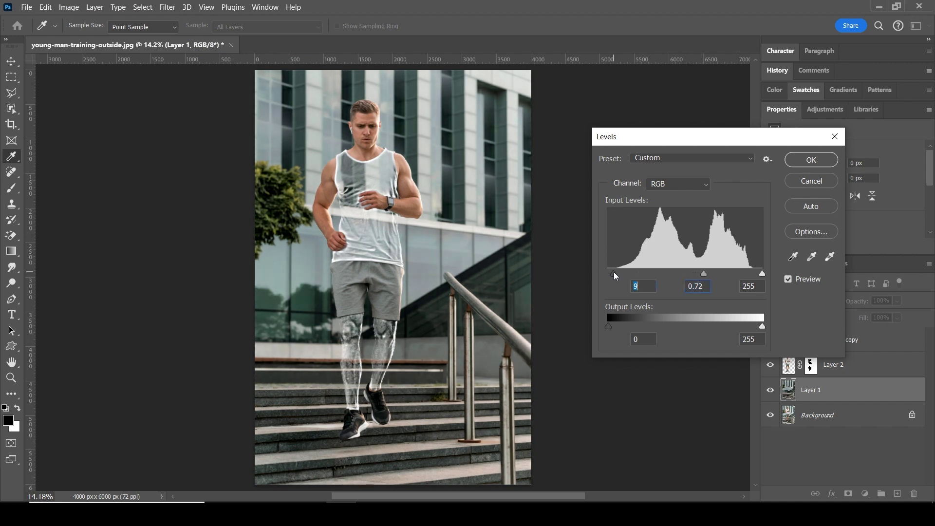
pyautogui.moveTo(702, 278); pyautogui.dragTo(699, 279)
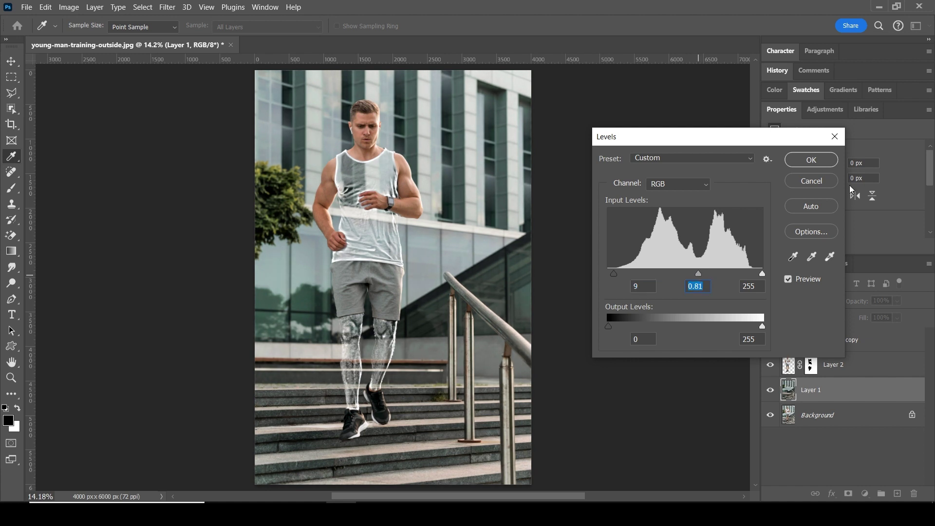
pyautogui.click(812, 160)
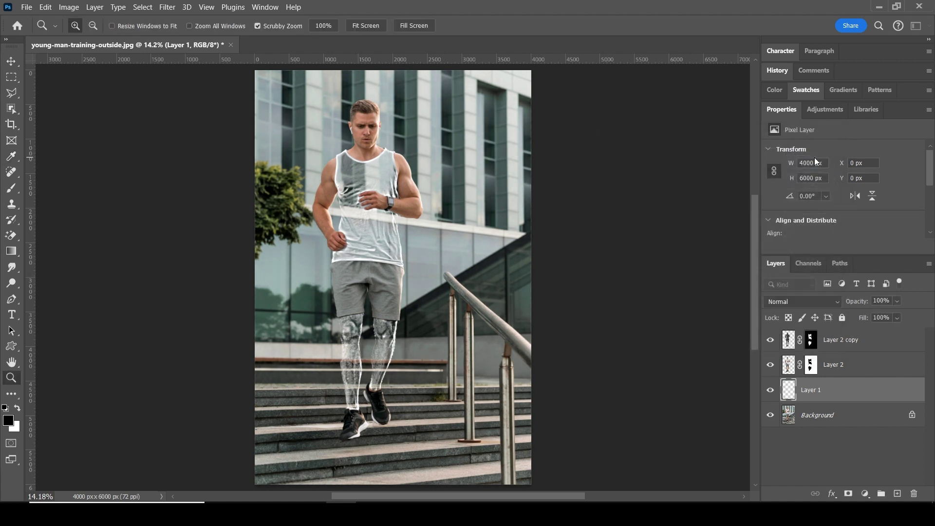
pyautogui.rightClick(401, 193)
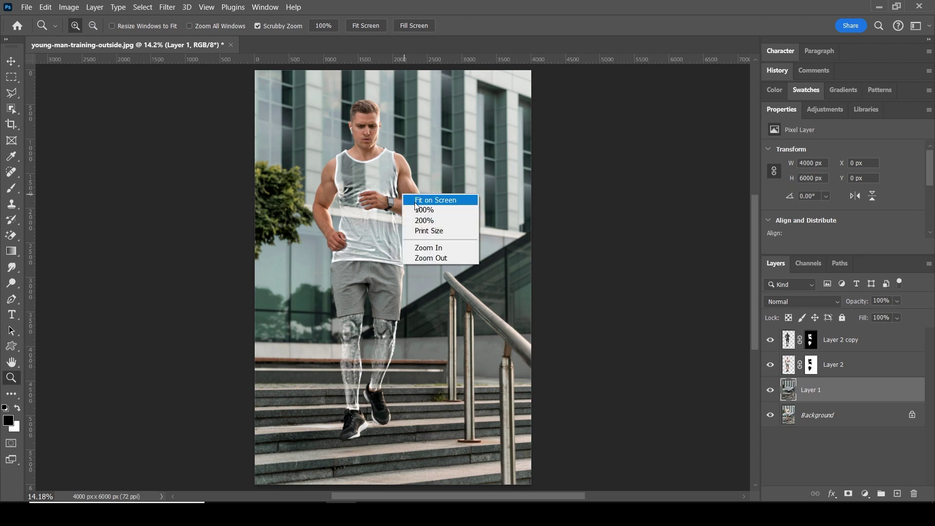
pyautogui.click(409, 292)
pyautogui.moveTo(389, 317); pyautogui.dragTo(398, 323)
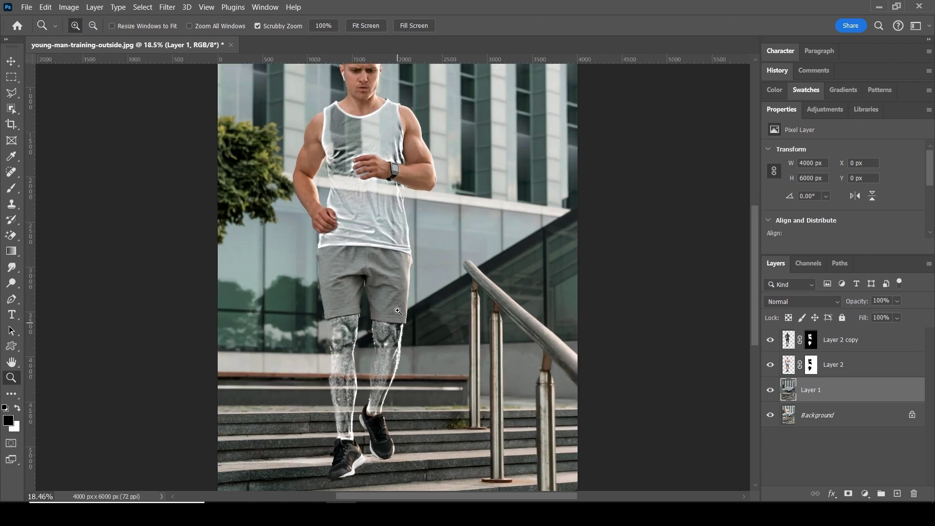
pyautogui.rightClick(389, 241)
pyautogui.click(399, 245)
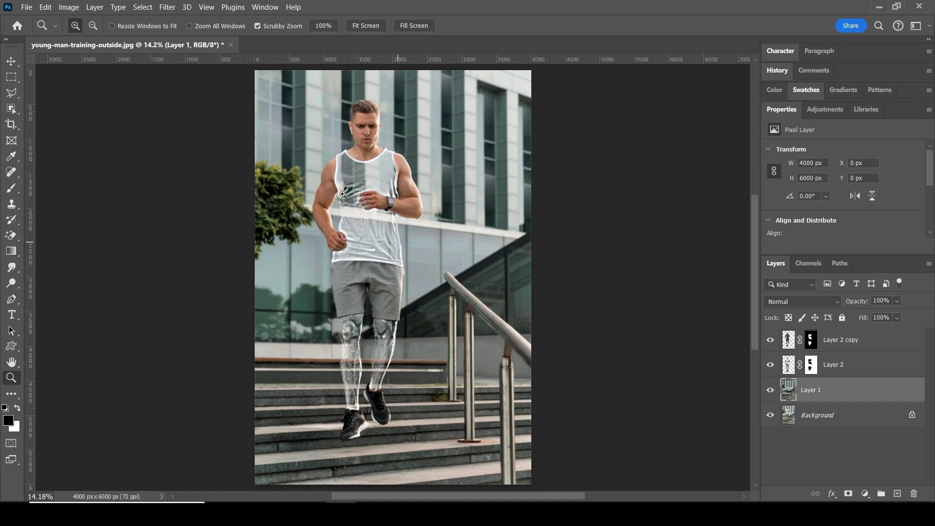